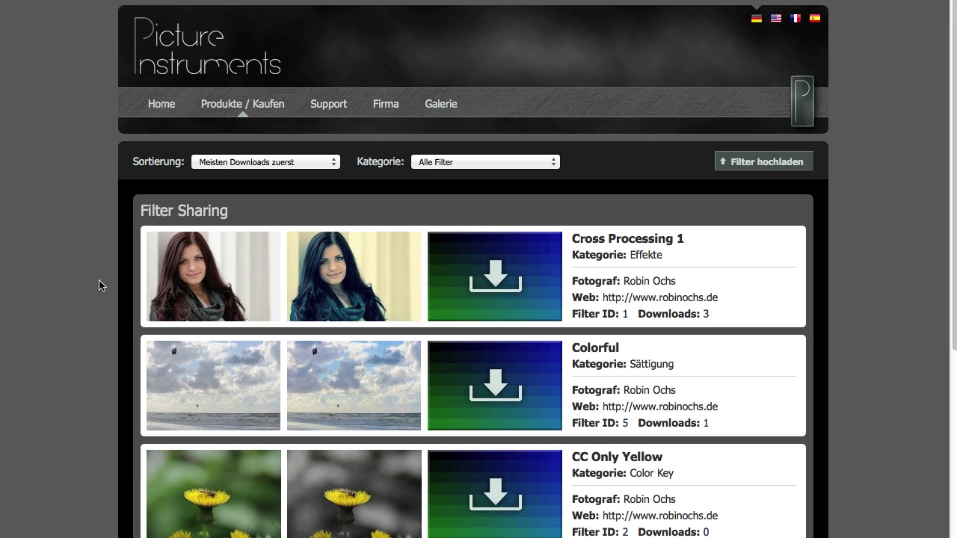
- Download the Cross Processing 1 filter, saving PI_Filter_1.zip into the Downloads folder
mouse_move(226, 111)
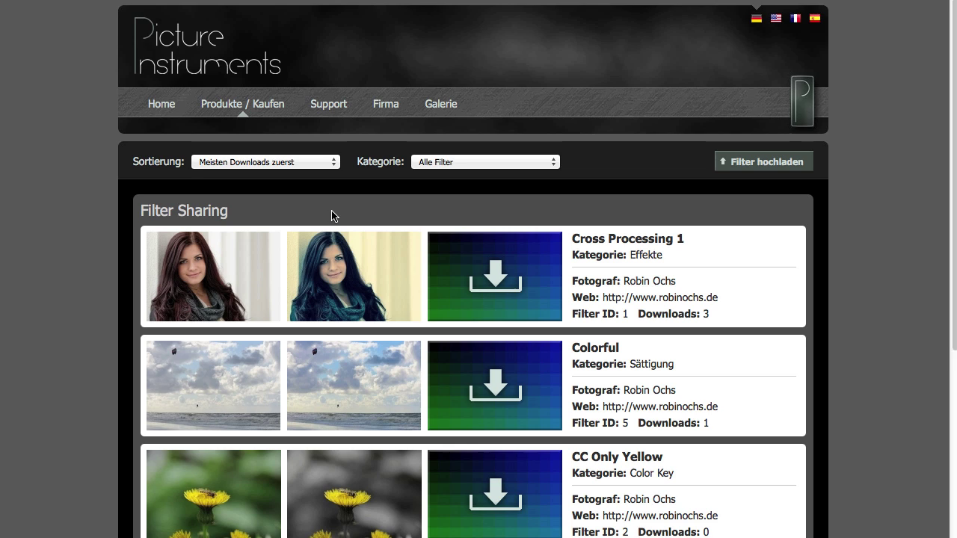
scroll(331, 213, "down", 5)
scroll(333, 217, "up", 5)
left_click(479, 268)
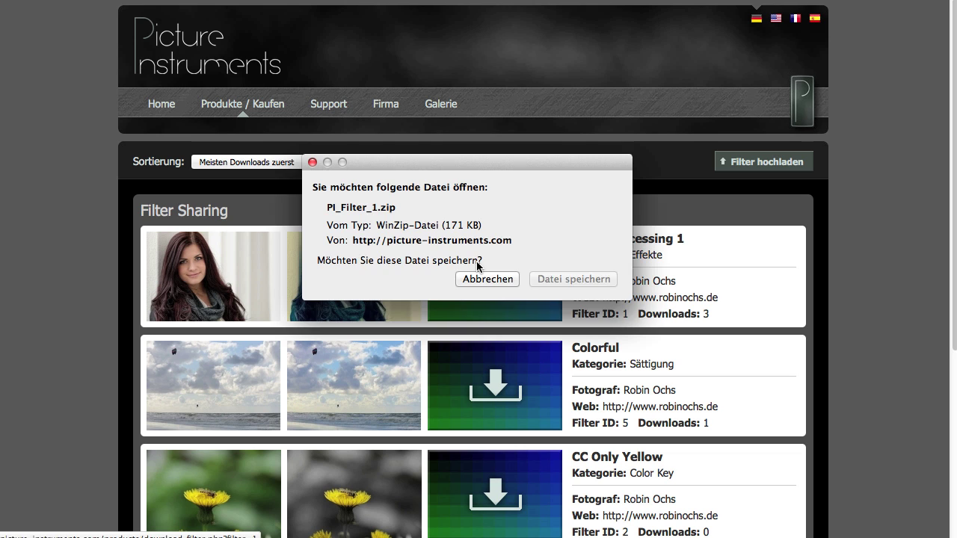
left_click(551, 279)
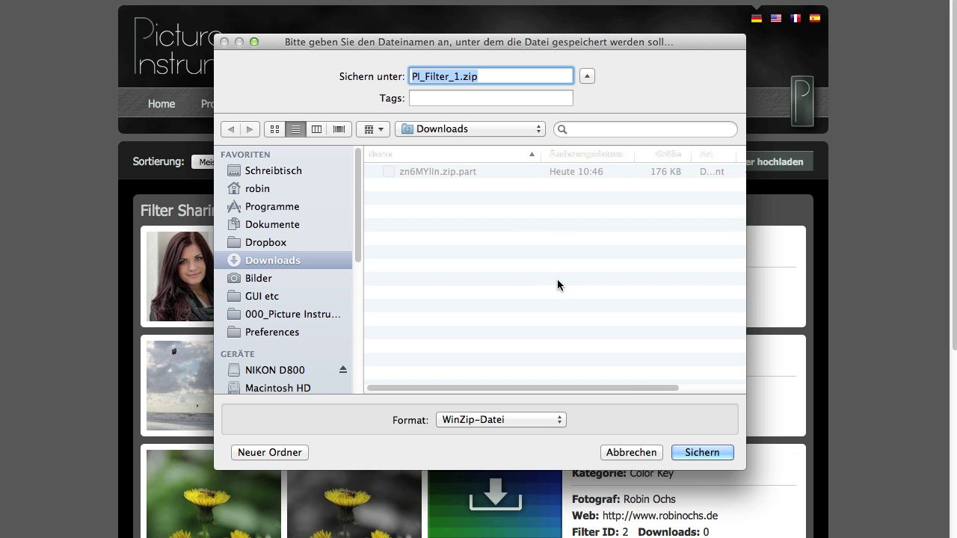
left_click(682, 452)
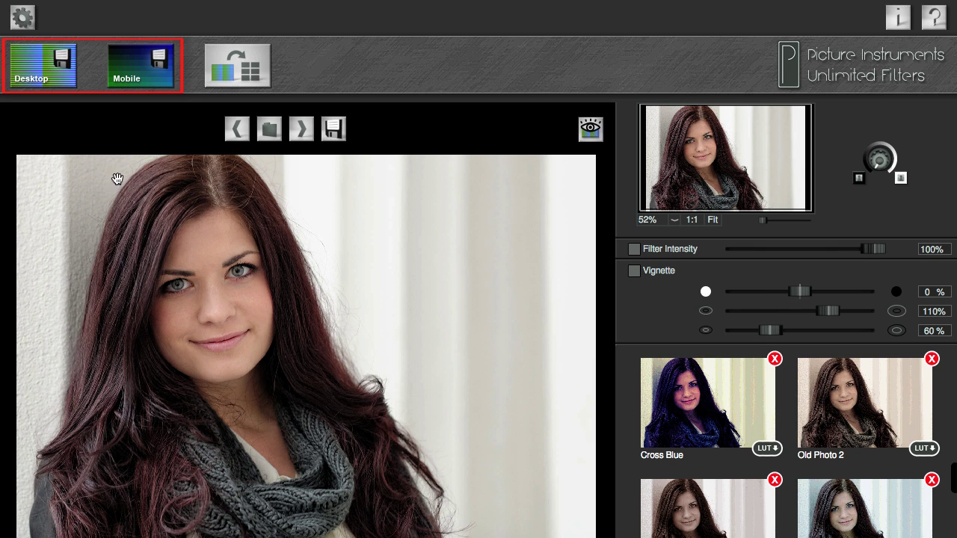
- Save the filter image to Downloads as filter.png (desktop) and filter_mobile.jpg (mobile)
left_click(51, 74)
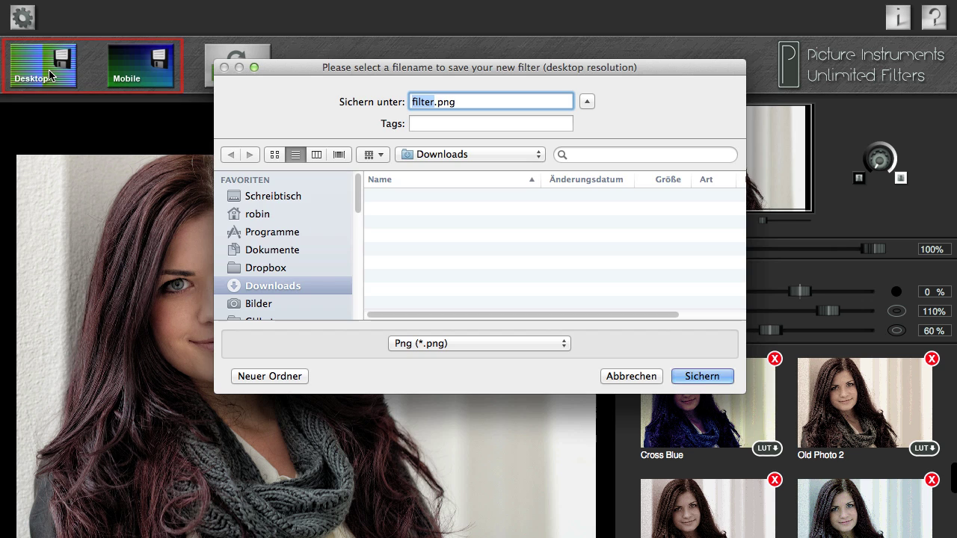
left_click(682, 377)
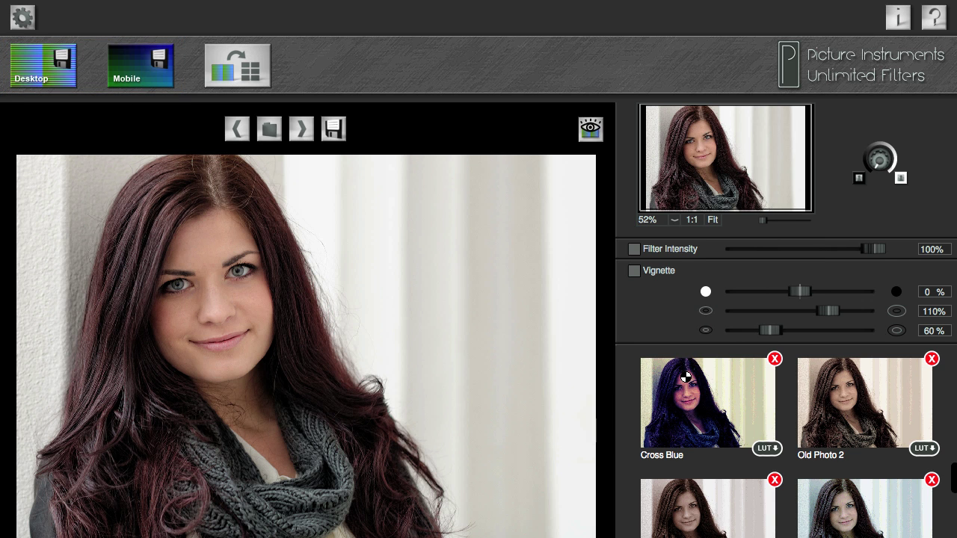
left_click(150, 75)
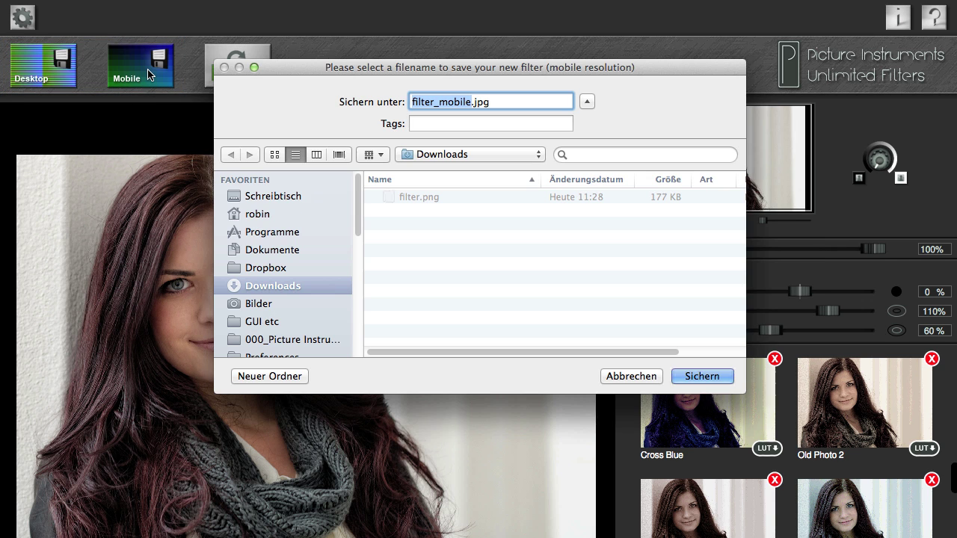
left_click(682, 376)
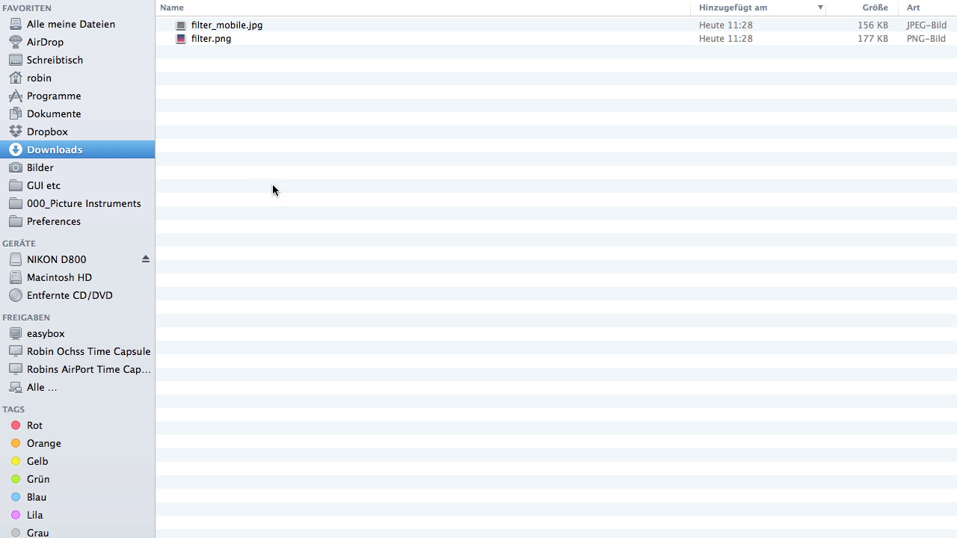
- Select filter_mobile.jpg in the Downloads folder to open it in Photoshop
left_click(212, 38)
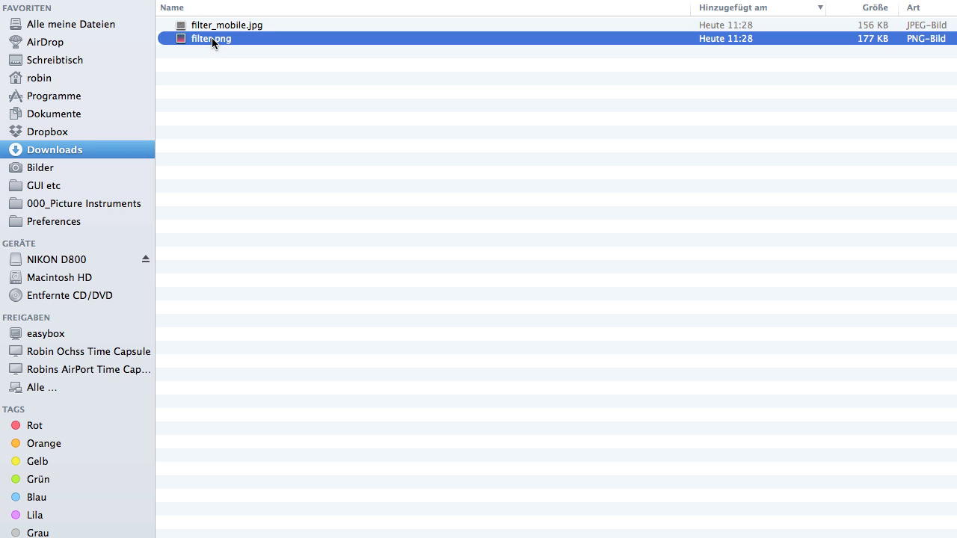
left_click(222, 28)
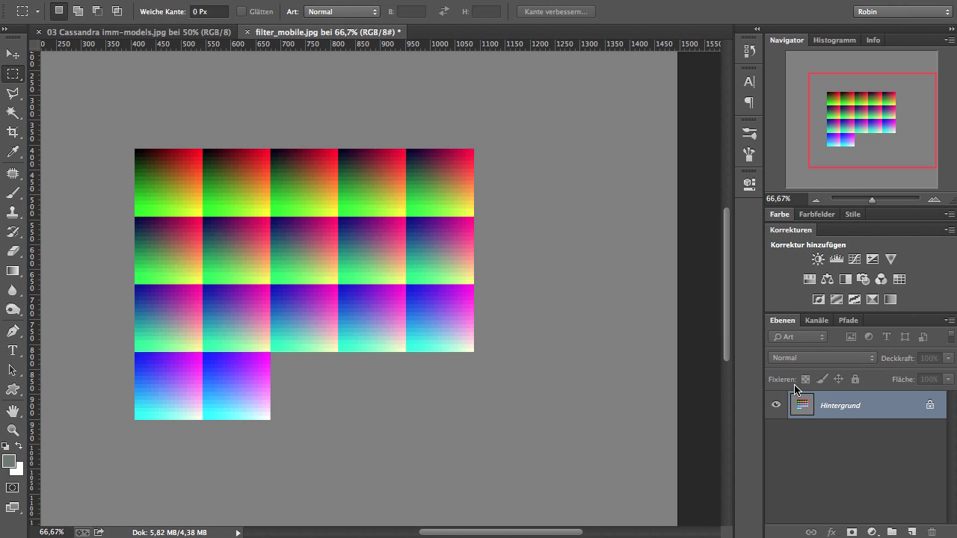
- Add a Color Lookup adjustment layer using the Crisp_Warm.look 3D LUT
left_click(900, 280)
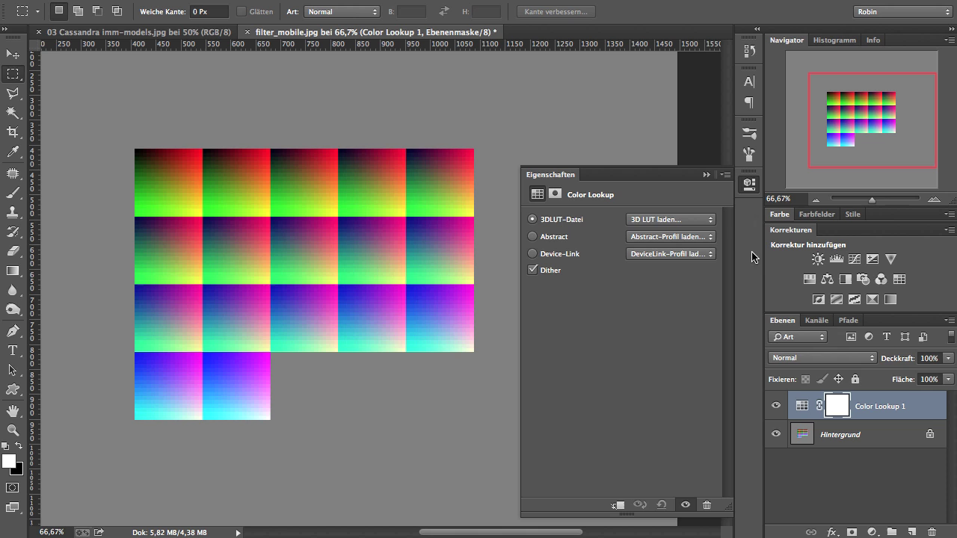
left_click(710, 220)
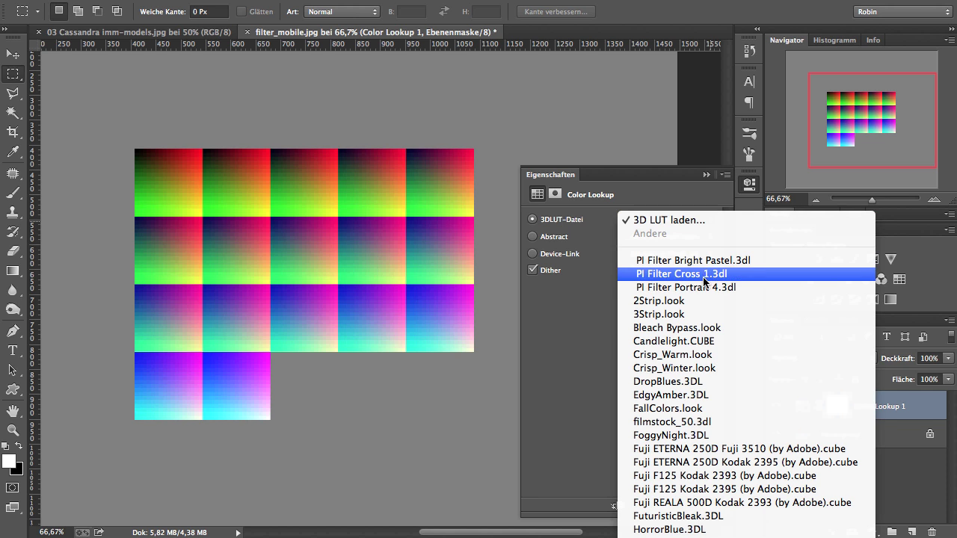
left_click(696, 356)
- Save a JPEG copy of the graded grid named filter_mobile crisp.jpg
key("super+shift+s")
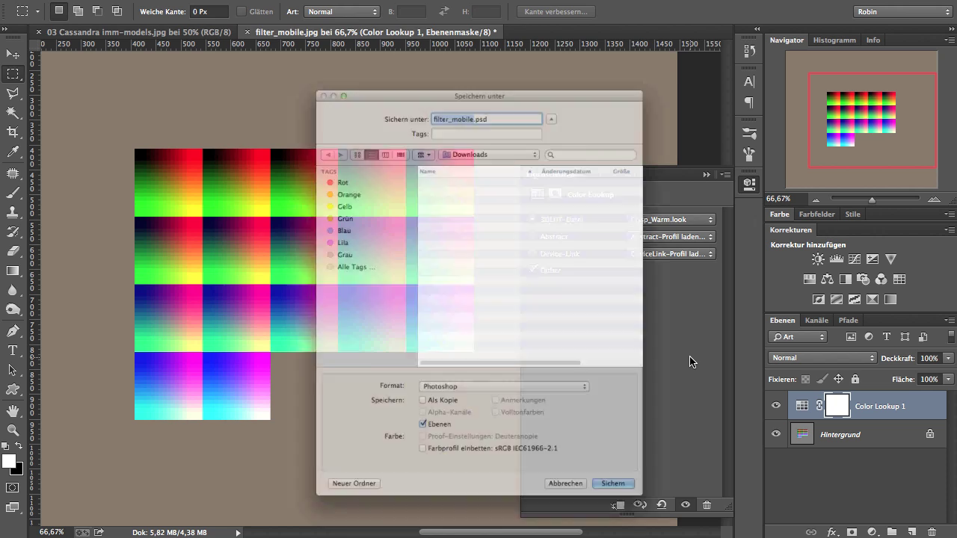
left_click(516, 432)
left_click(545, 523)
key("Right")
key("BackSpace")
key("BackSpace")
key("BackSpace")
key("BackSpace")
key("BackSpace")
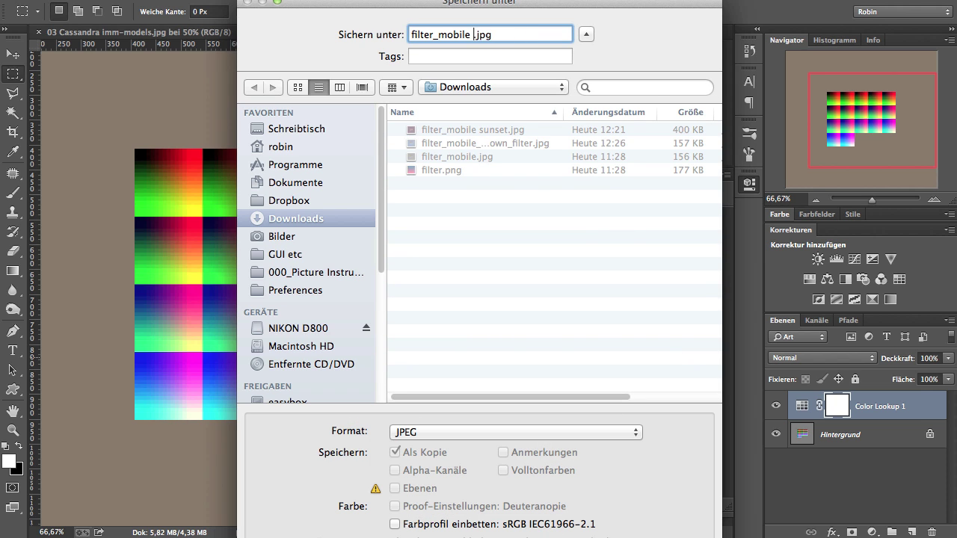
type("crisp")
key("Return")
left_click(715, 307)
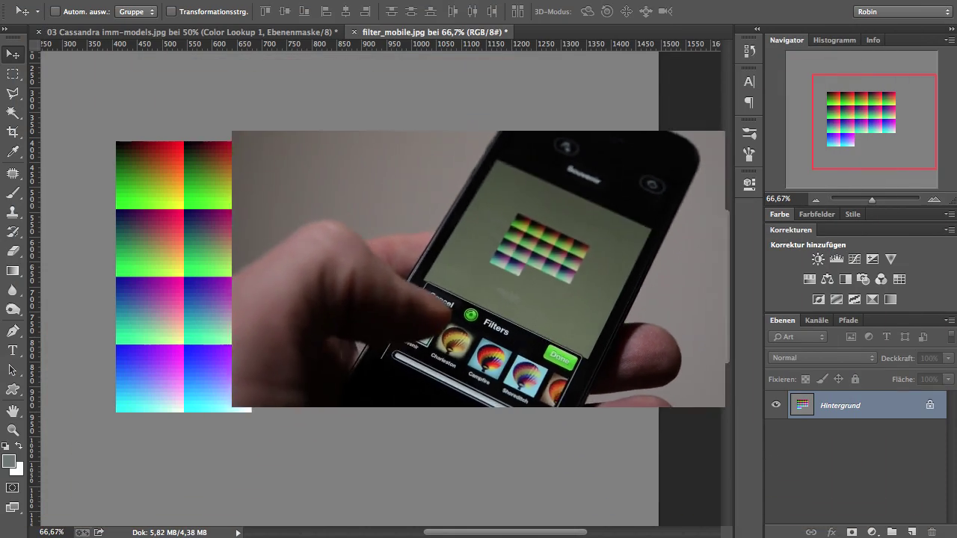
- Place the portrait, add Selective Color on neutrals (Cyan +29, Magenta +19, Black −19), hide the portrait
left_click_drag(97, 502, 315, 307)
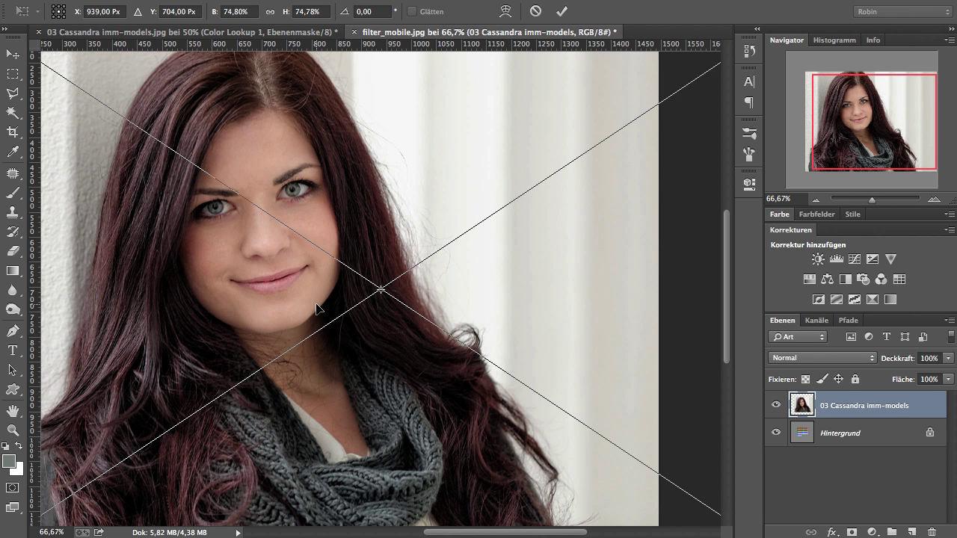
key("Return")
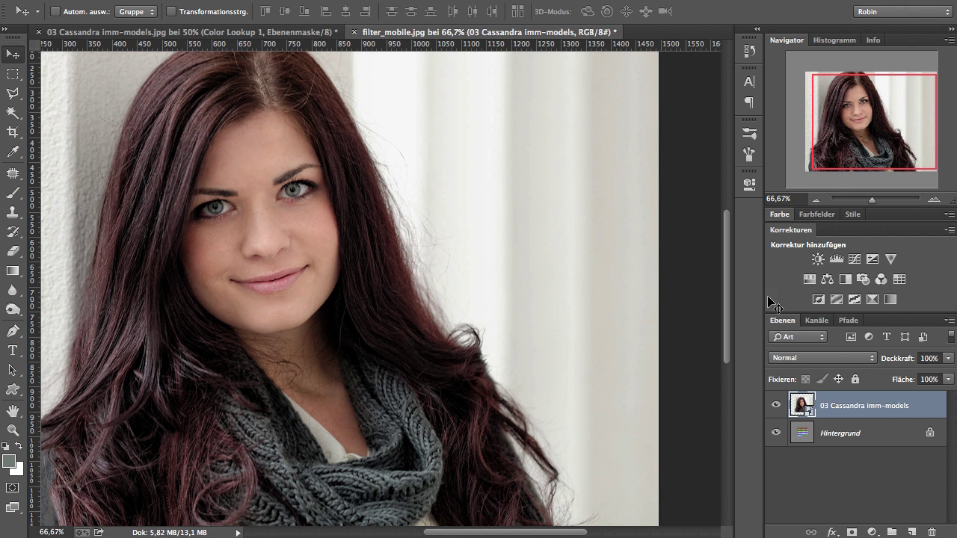
left_click(872, 301)
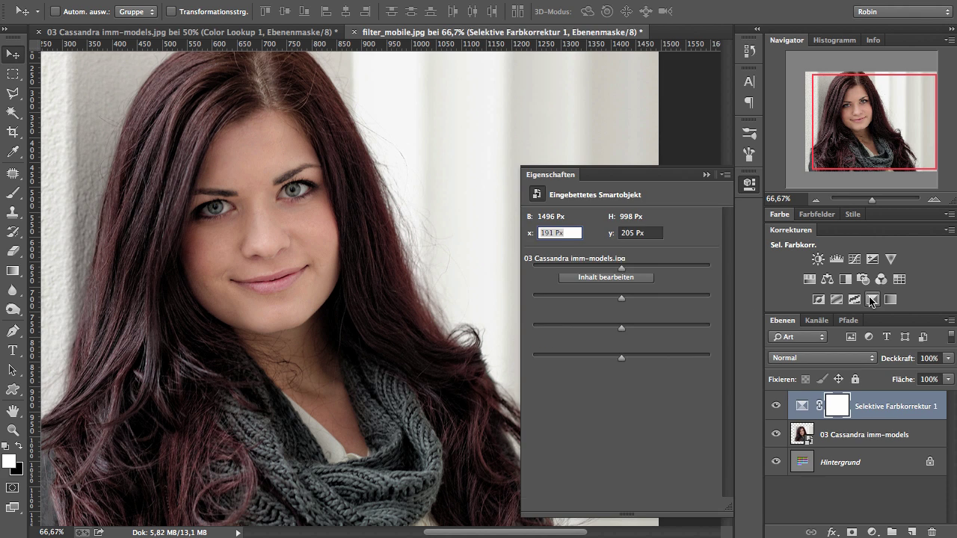
left_click_drag(623, 268, 640, 298)
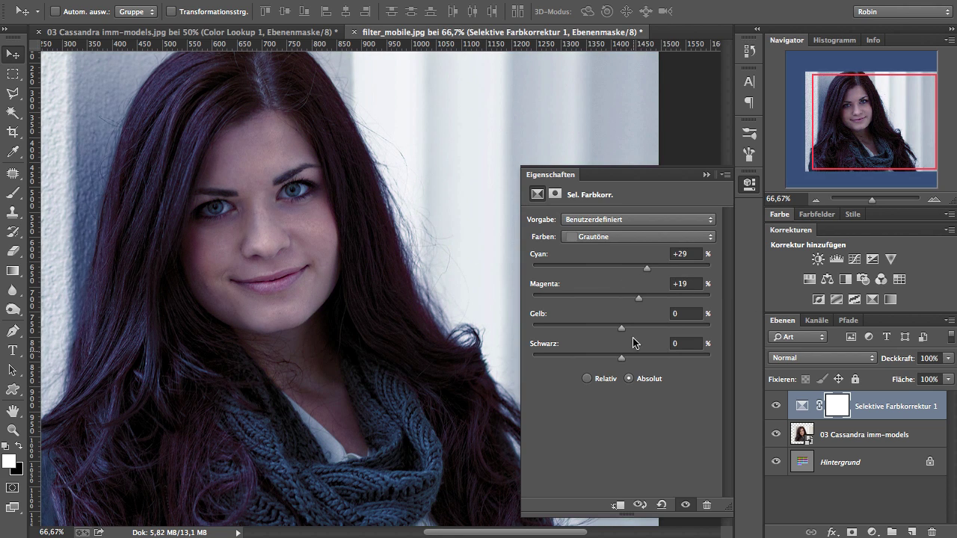
left_click_drag(621, 357, 604, 358)
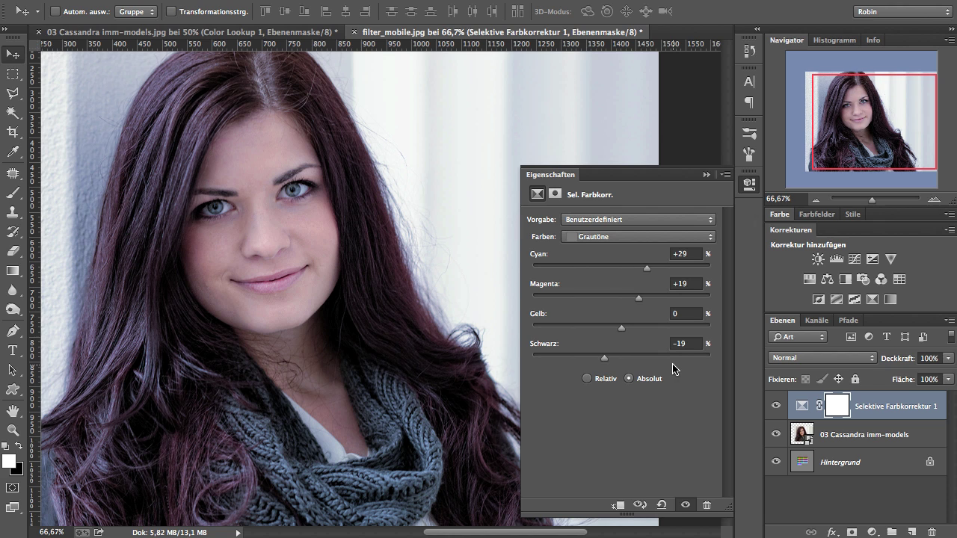
left_click(776, 435)
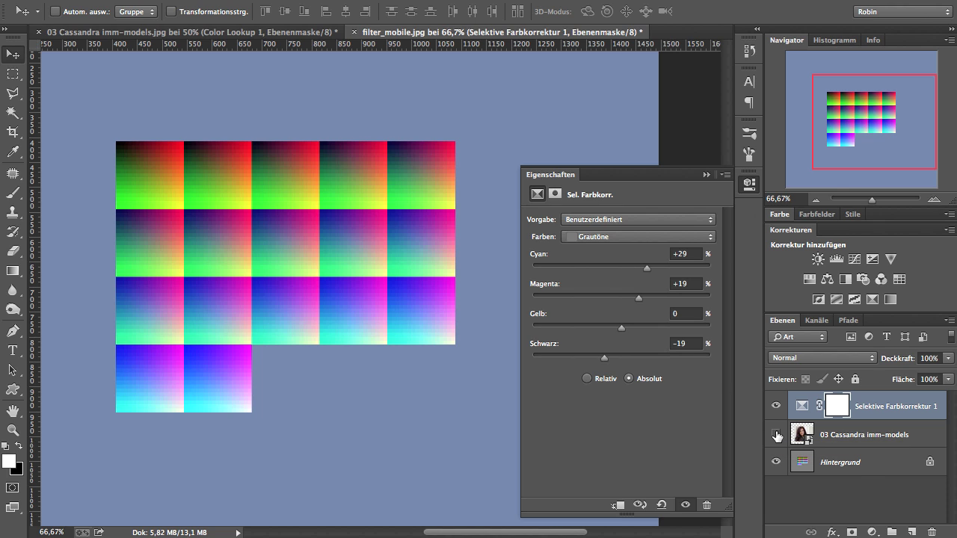
- Save the graded grid as the JPEG filter_mobile_your_own_filter.jpg at quality 12
key("super+shift+s")
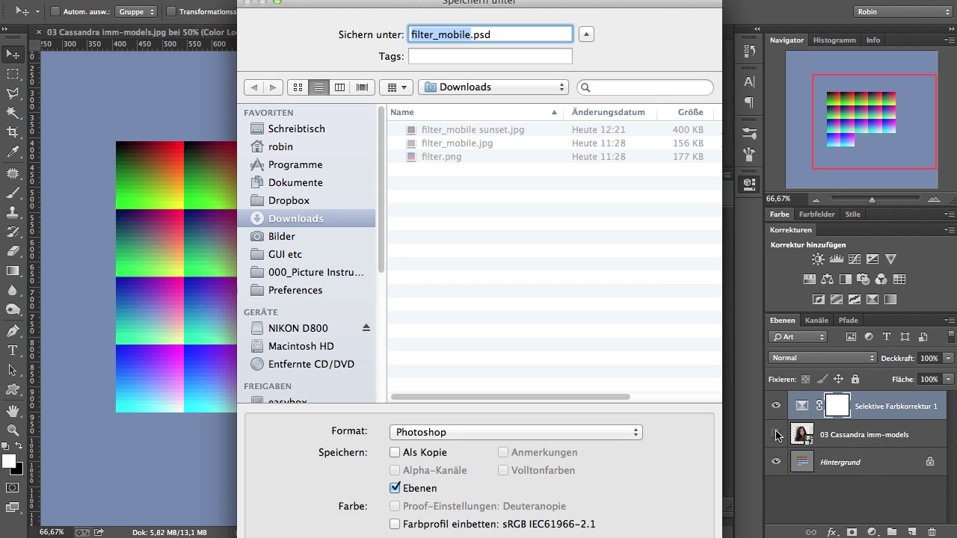
key("Right")
type("_your_o")
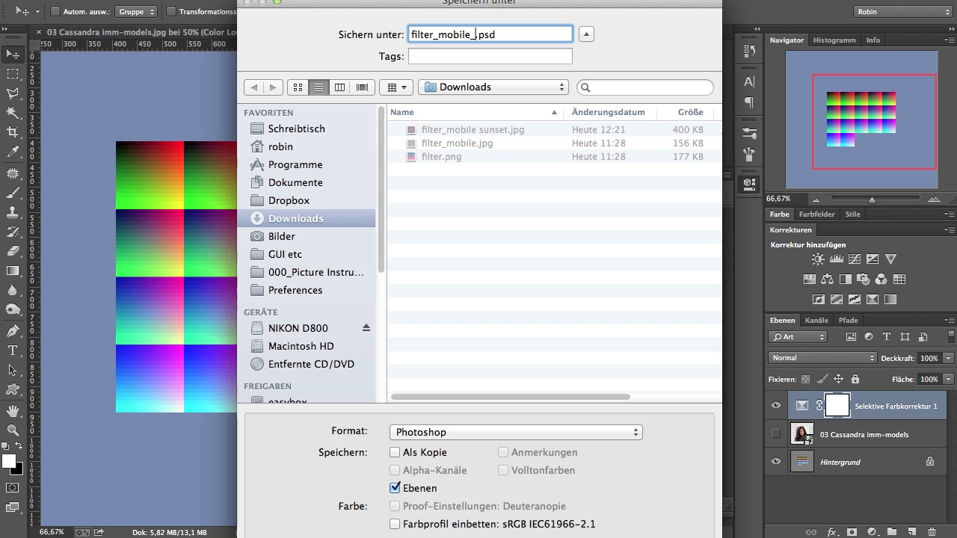
type("wn_filter")
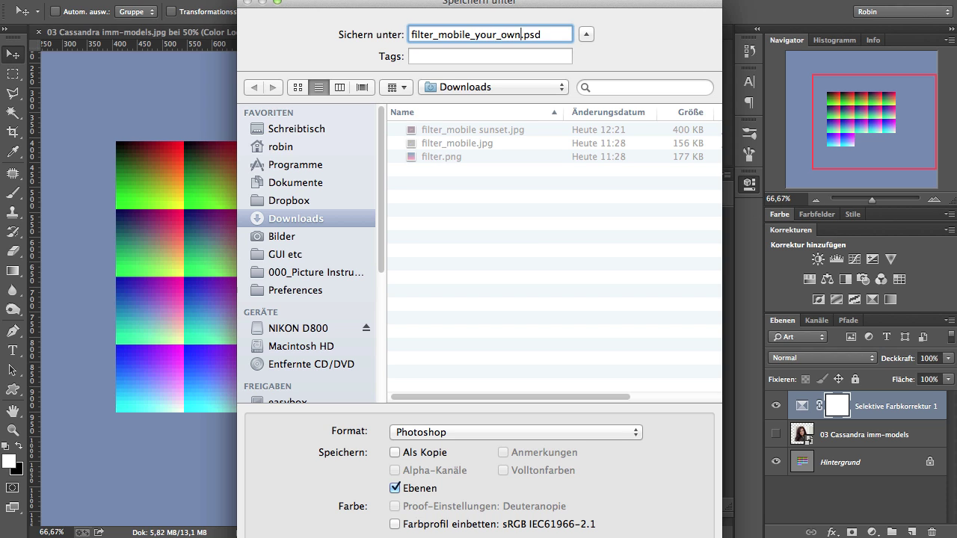
left_click(598, 436)
left_click(550, 524)
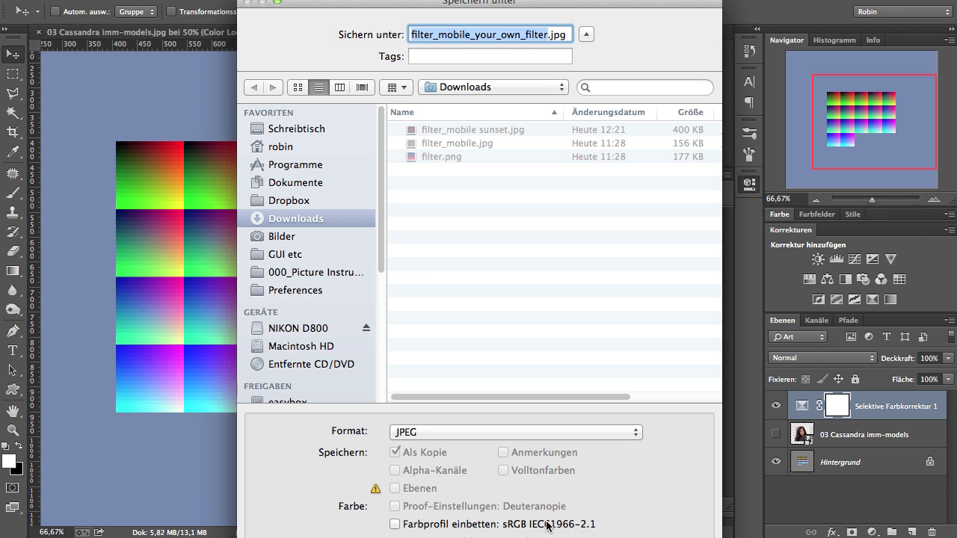
key("Return")
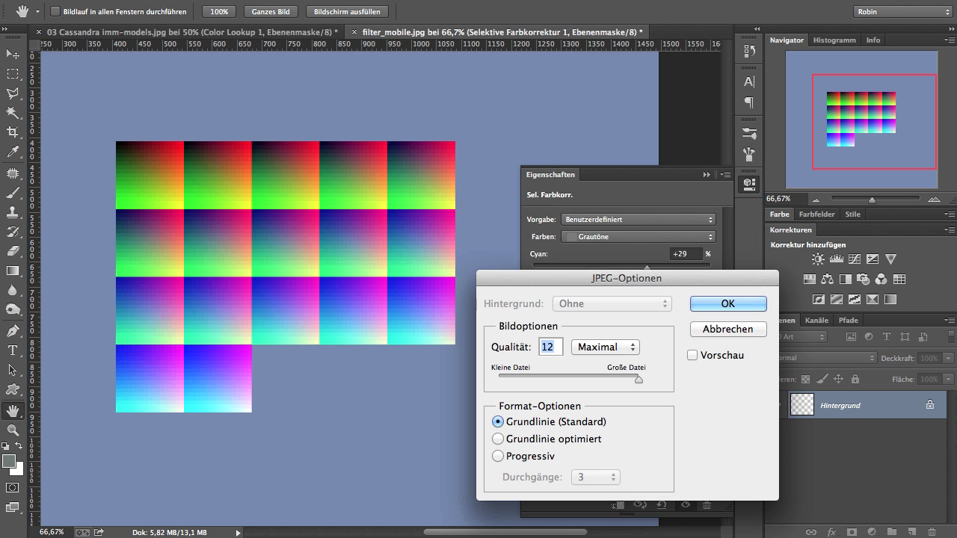
left_click(722, 304)
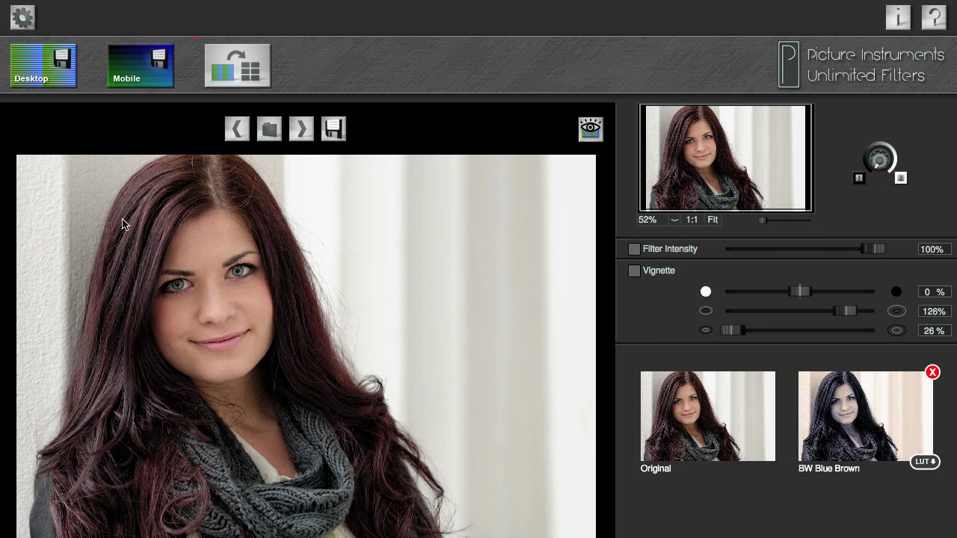
- Load the saved filter images, including Old Photo 1, into Unlimited Filters
left_click(246, 72)
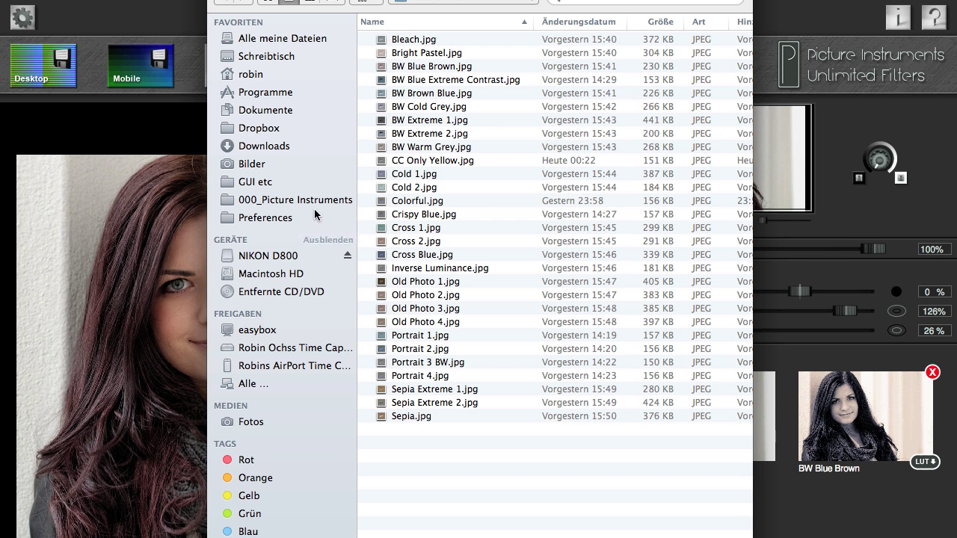
left_click(404, 282)
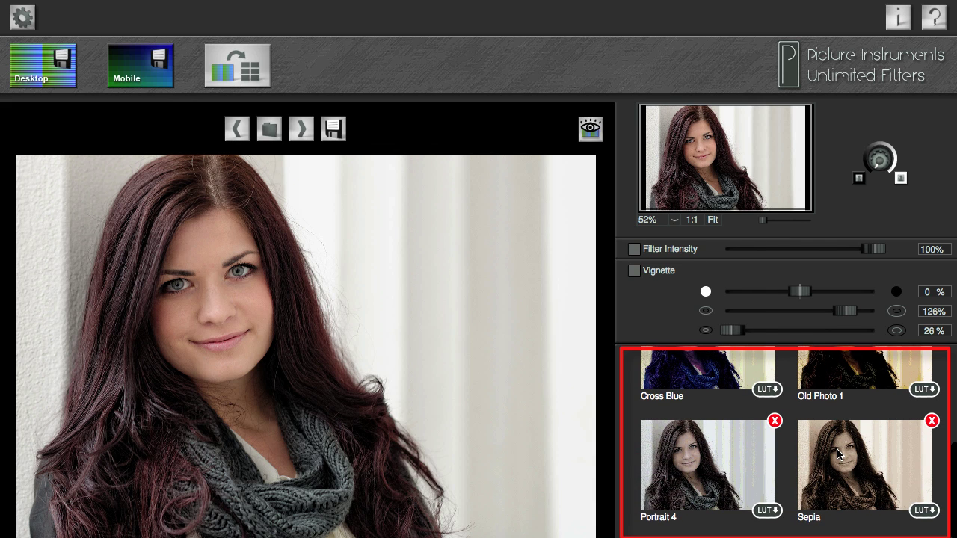
- Compare Sepia, Old Photo 1, Cross Blue and Portrait 4, then apply Old Photo 1 at 37% with 58% vignette
left_click(836, 448)
left_click(846, 375)
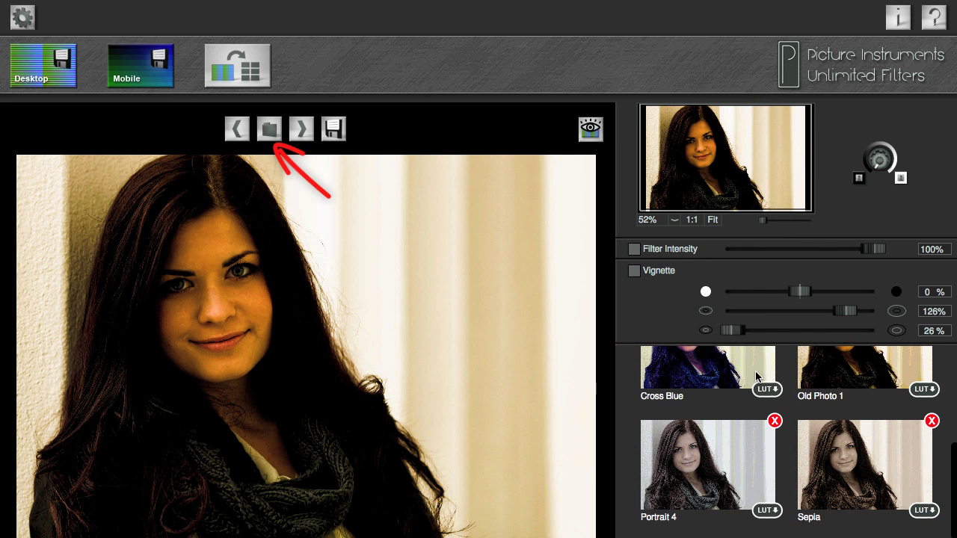
left_click(708, 374)
left_click(711, 466)
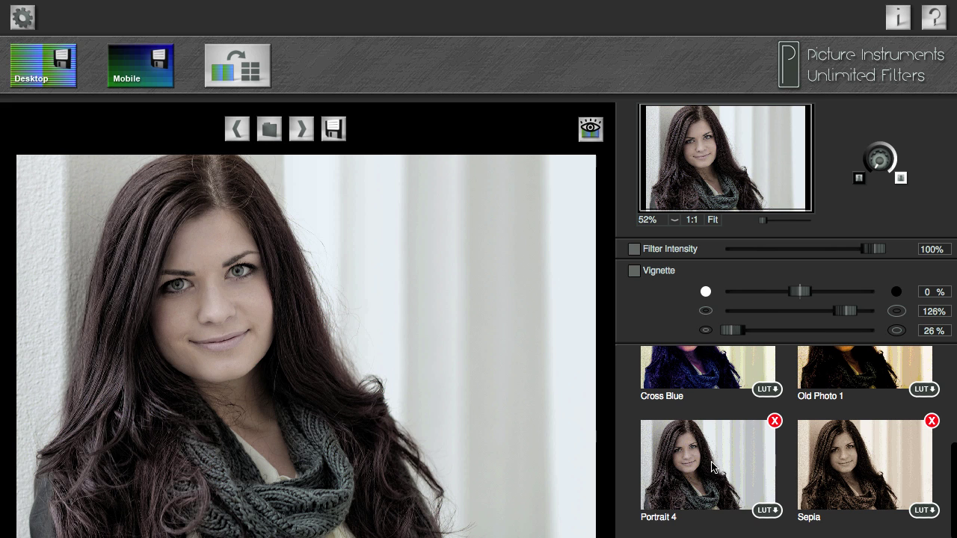
scroll(718, 456, "up", 2)
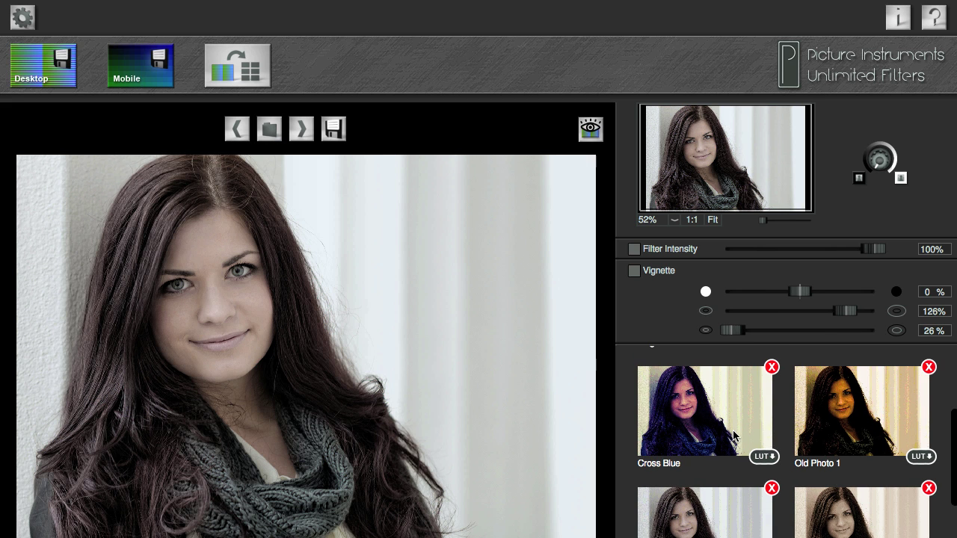
left_click(829, 416)
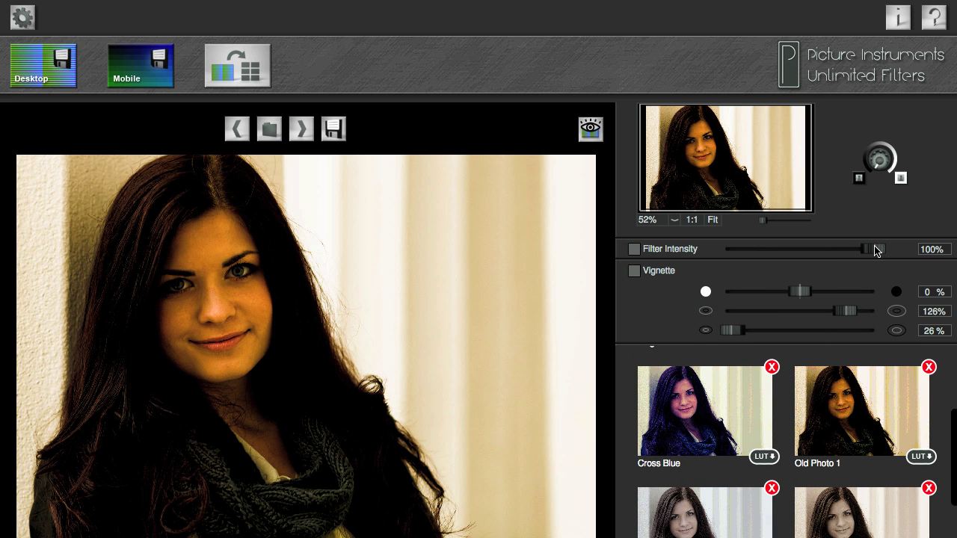
left_click_drag(877, 250, 789, 251)
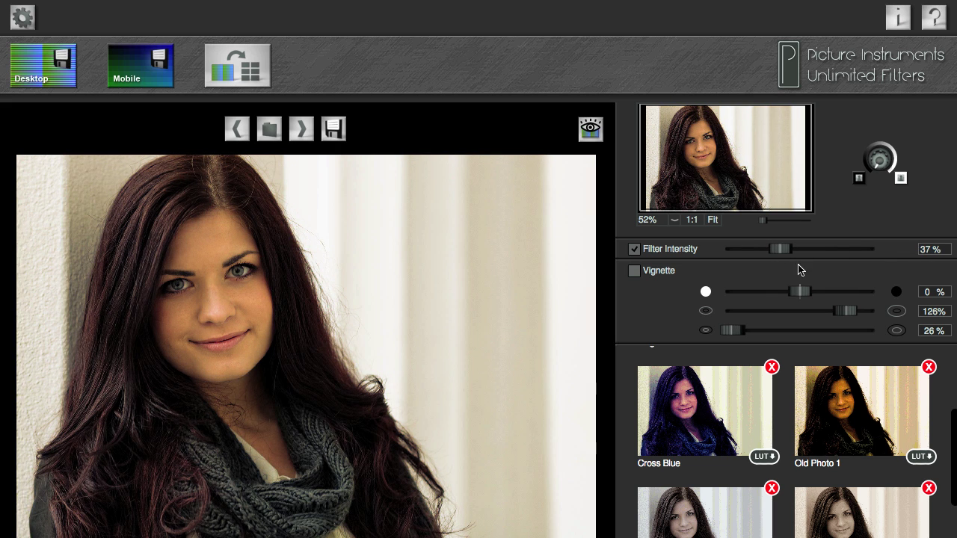
left_click_drag(800, 291, 844, 295)
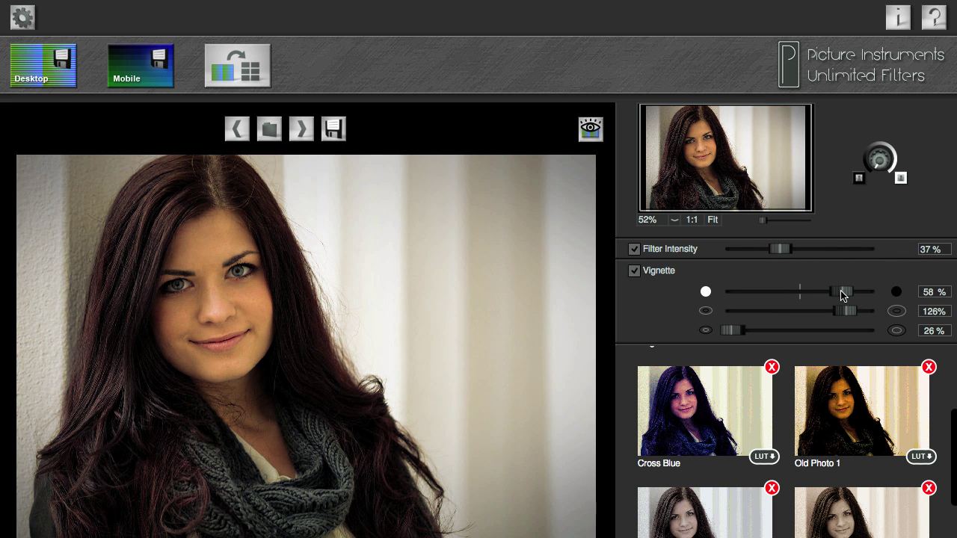
- Save the filtered portrait, then open and close the program settings
left_click(334, 129)
left_click(728, 375)
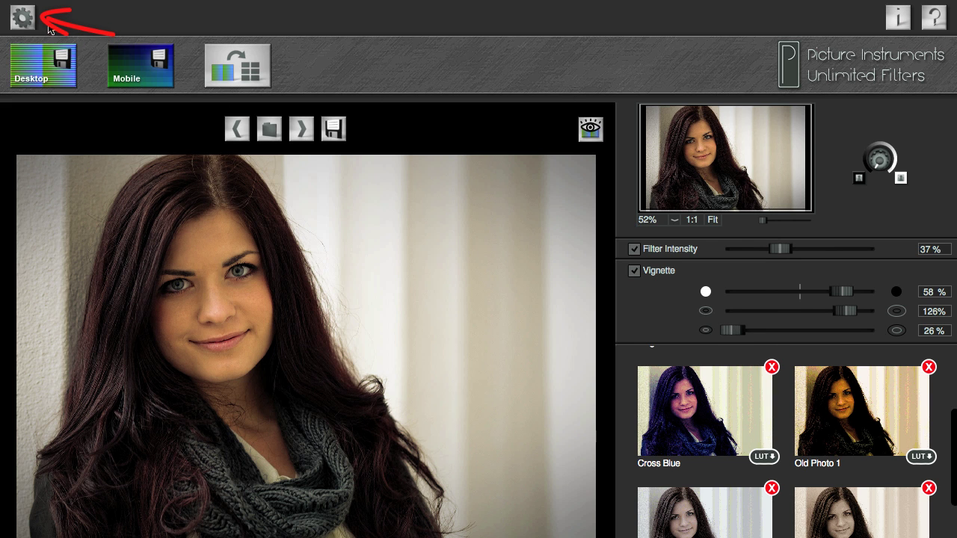
left_click(23, 17)
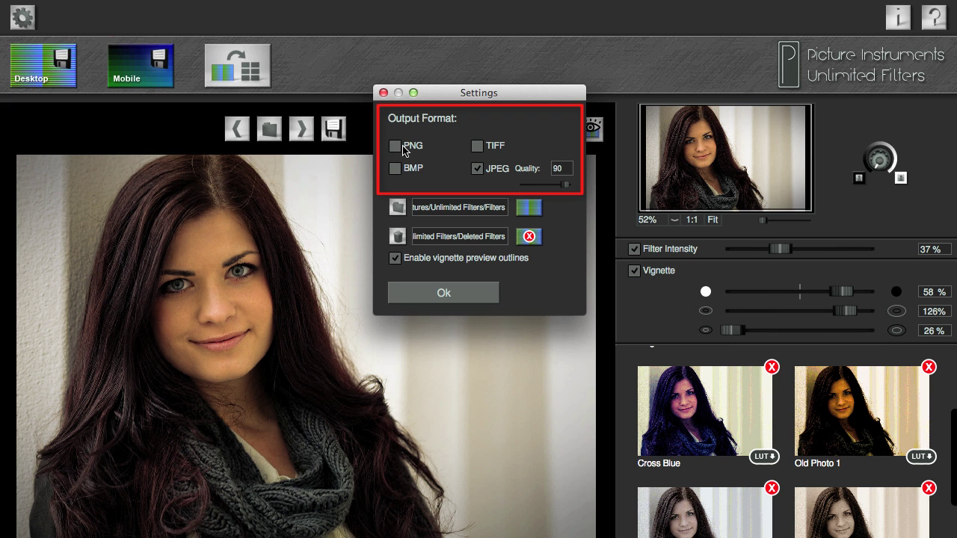
left_click(449, 292)
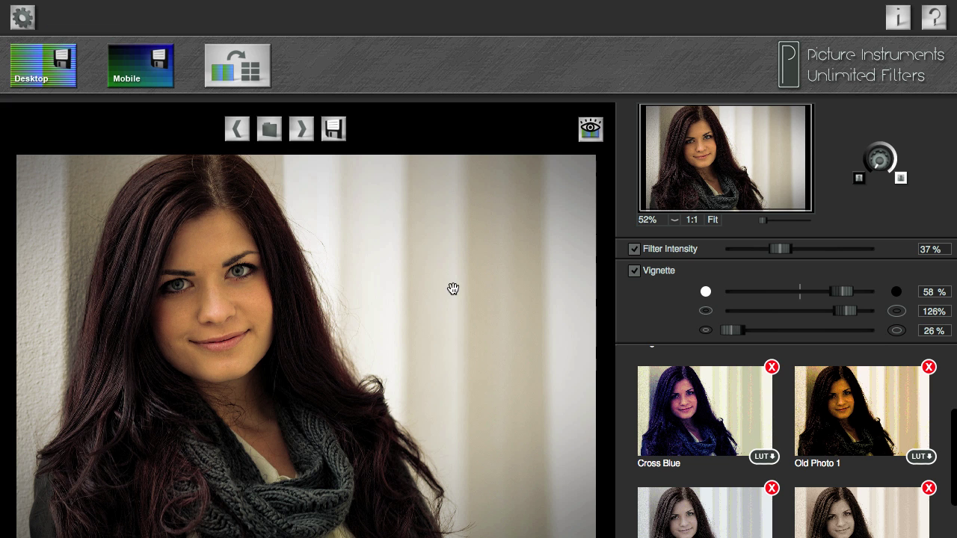
- Load the next portrait and apply Old Photo 1 at about 27% intensity
left_click(301, 130)
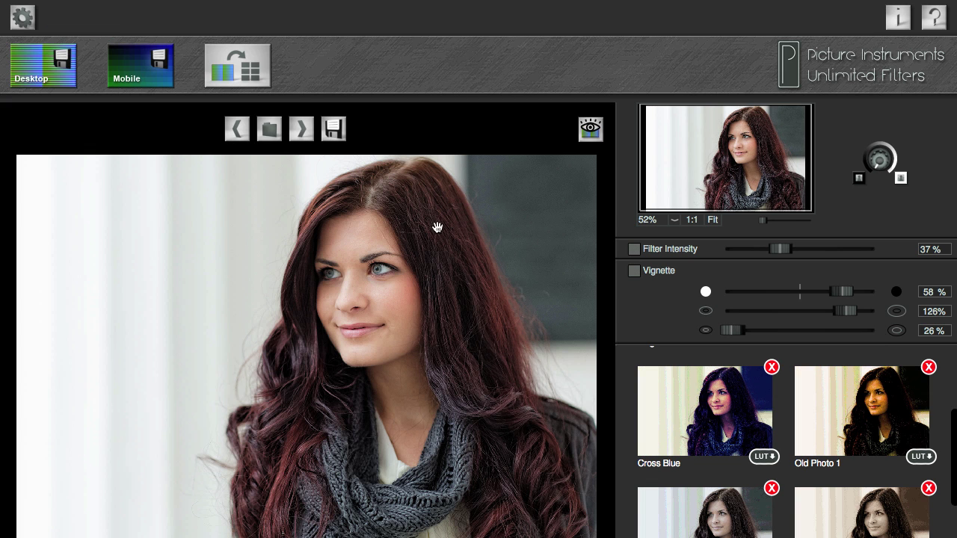
left_click(888, 408)
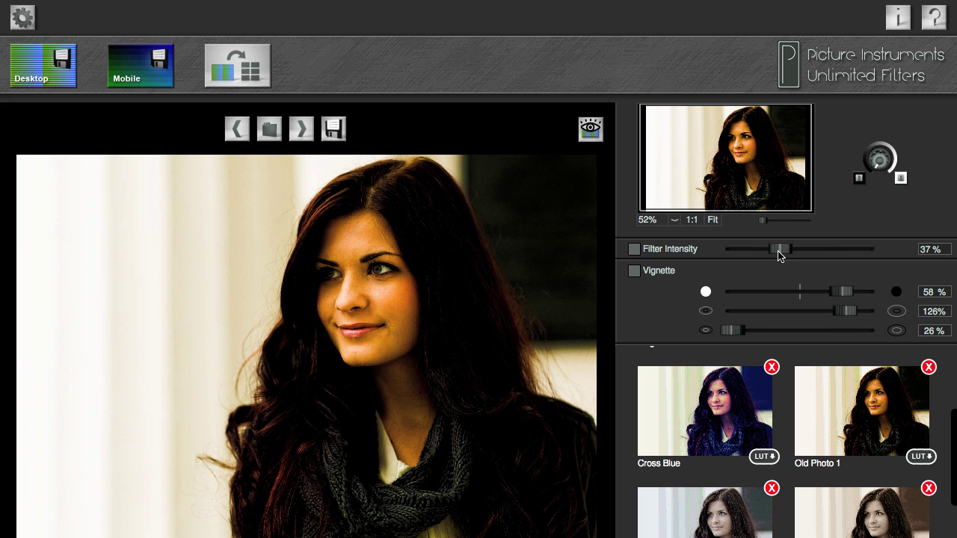
left_click_drag(777, 255, 766, 253)
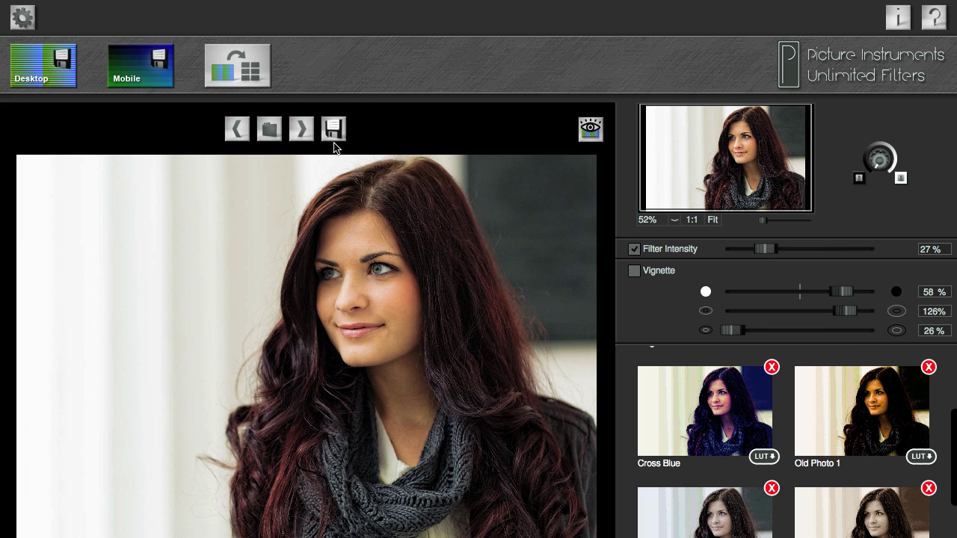
- Load the next portrait, apply Sepia, and toggle between the original and filtered views
left_click(301, 130)
left_click(703, 524)
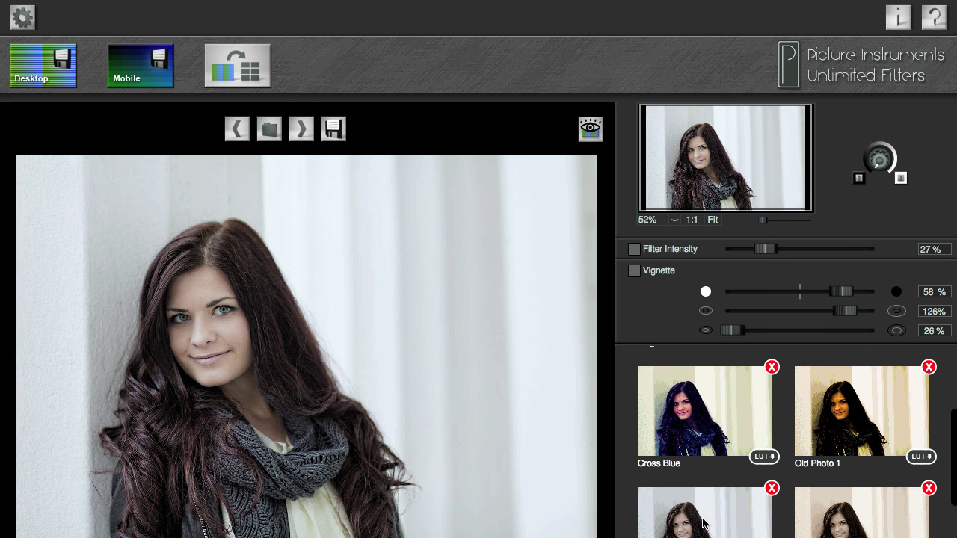
left_click(821, 521)
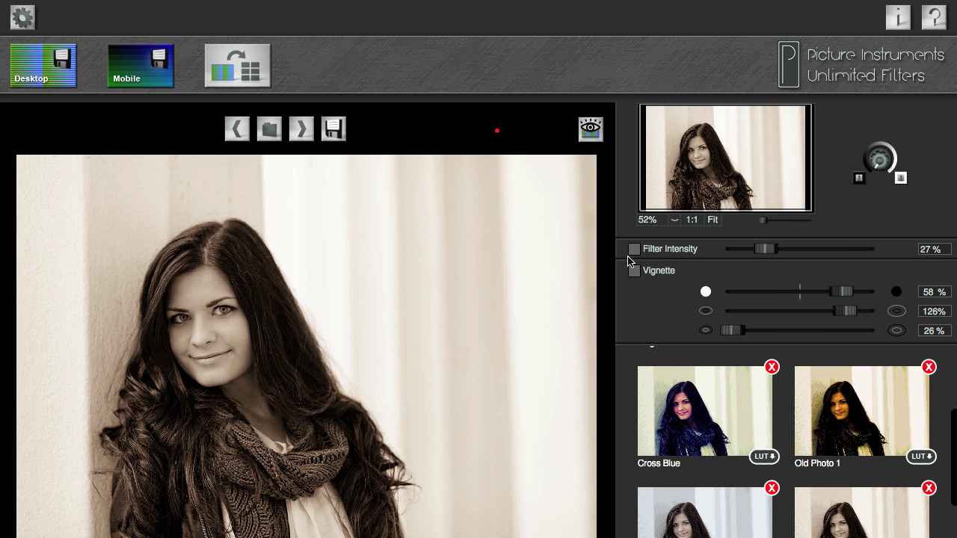
left_click(590, 130)
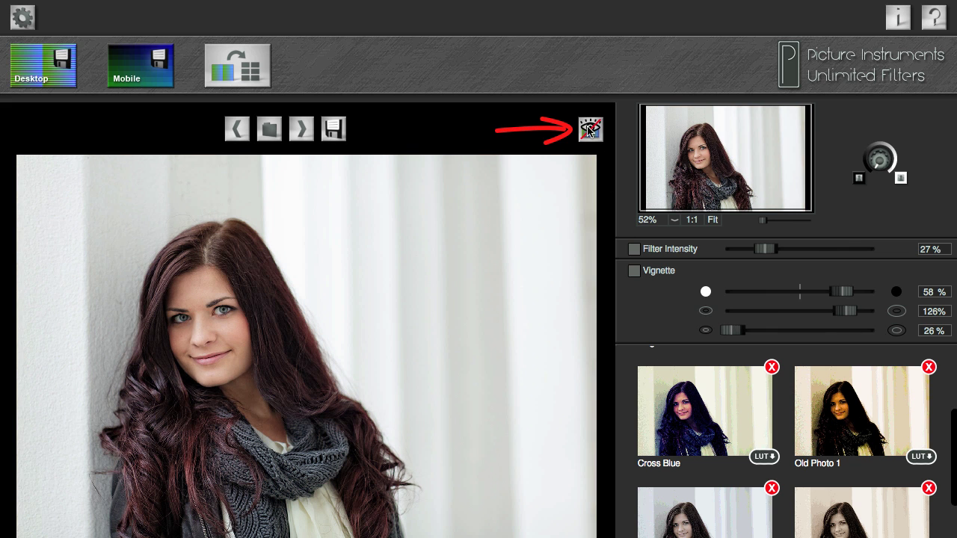
left_click(590, 131)
left_click(589, 131)
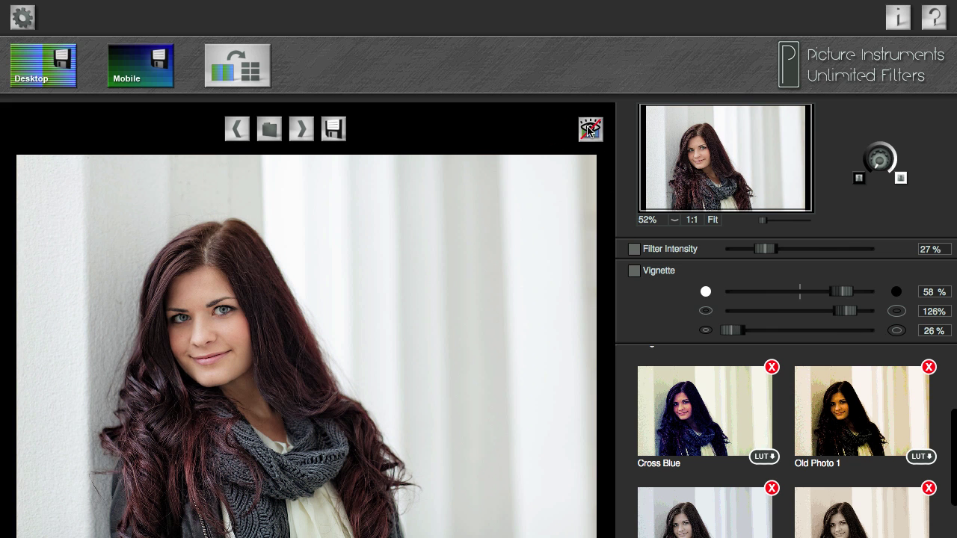
left_click(590, 130)
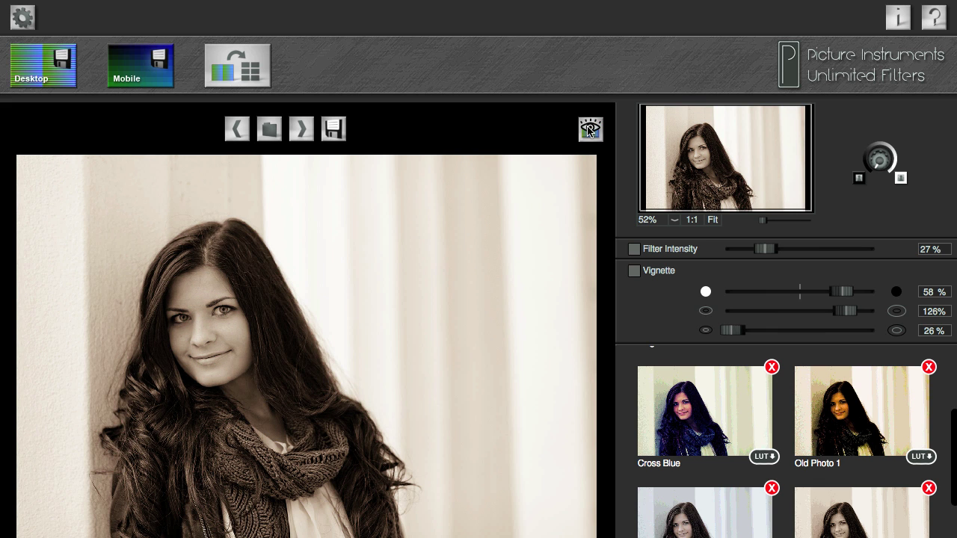
left_click(23, 19)
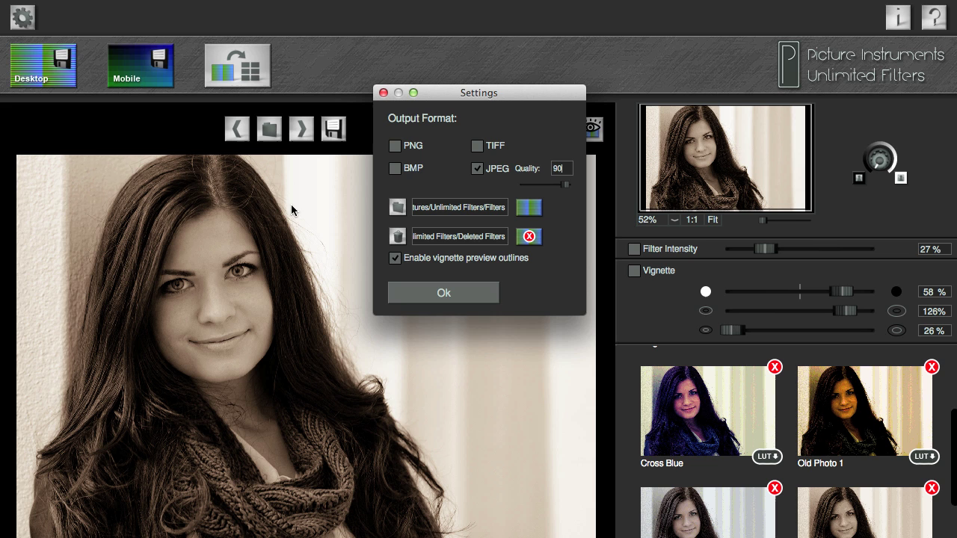
left_click(401, 212)
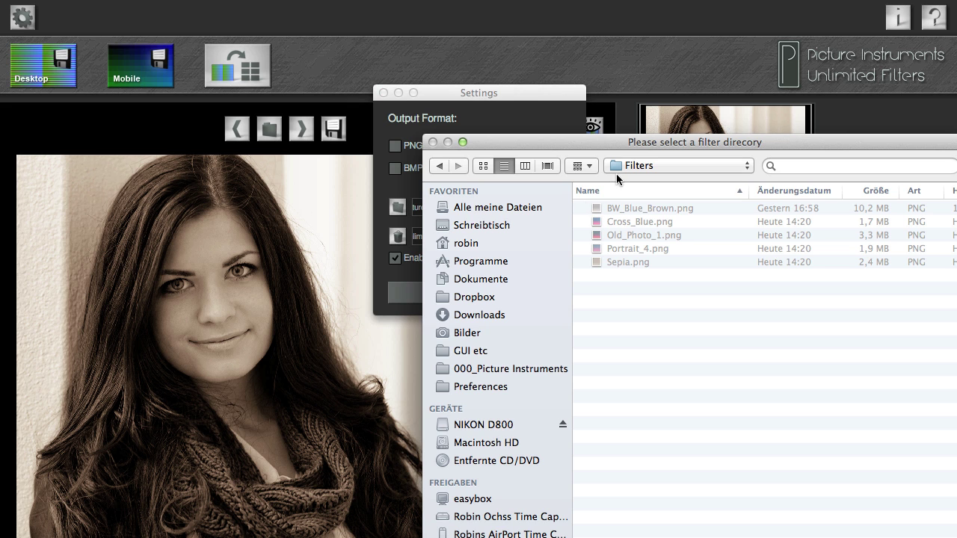
left_click(616, 171)
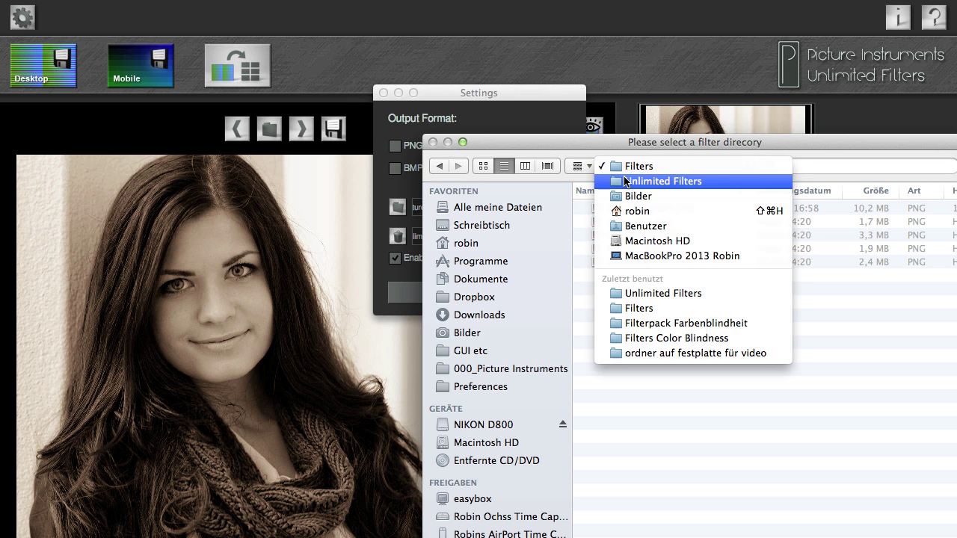
left_click(624, 181)
double_click(637, 248)
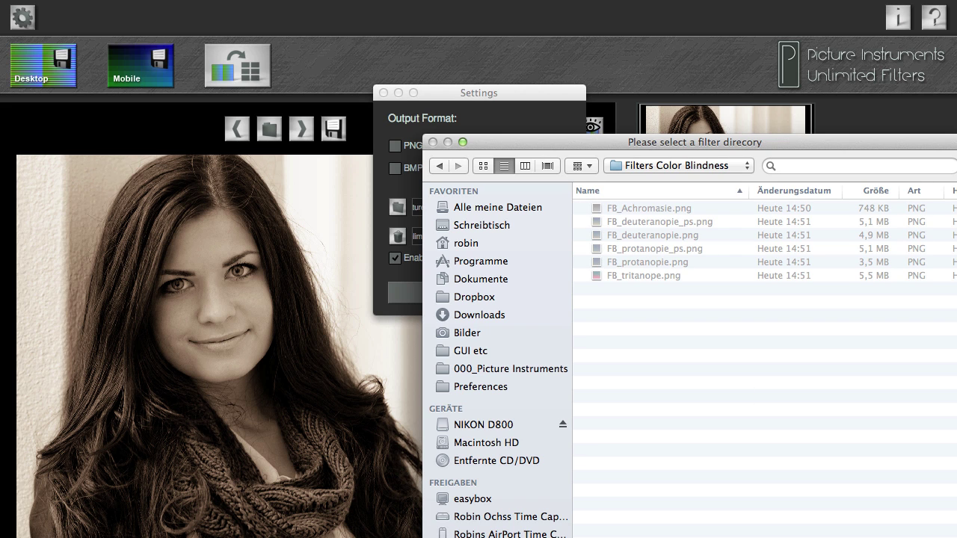
key("Return")
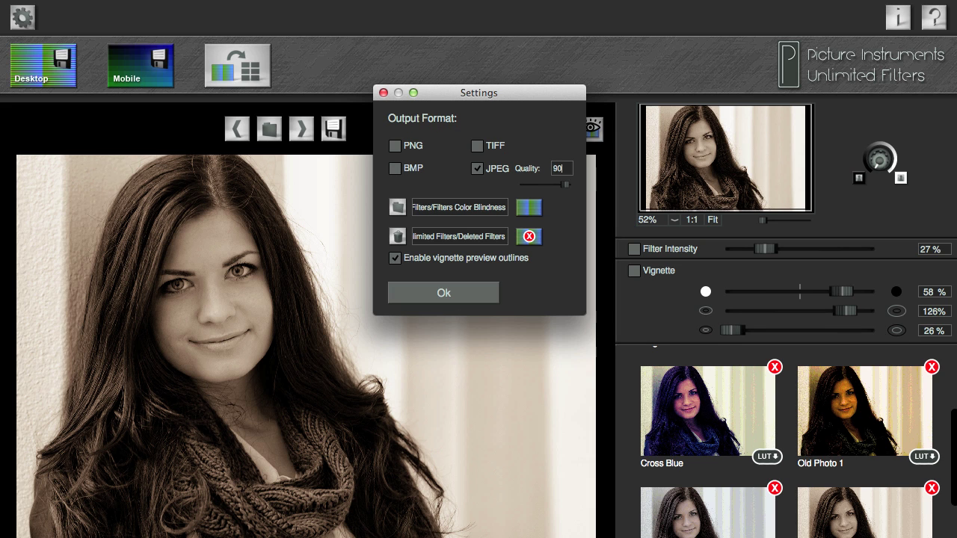
left_click(455, 293)
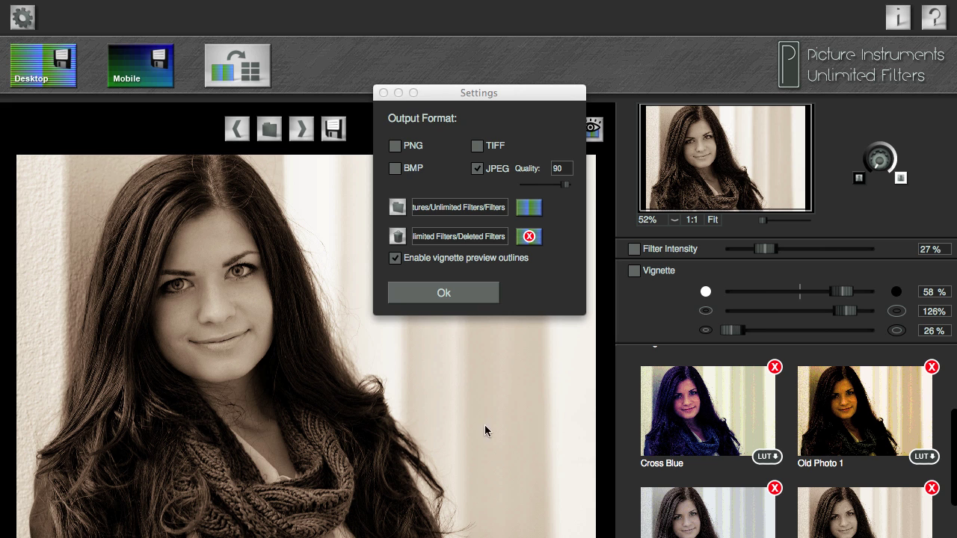
- Close the settings and cycle through Premiere Pro, After Effects and Final Cut Pro, staying in Unlimited Filters
left_click(444, 292)
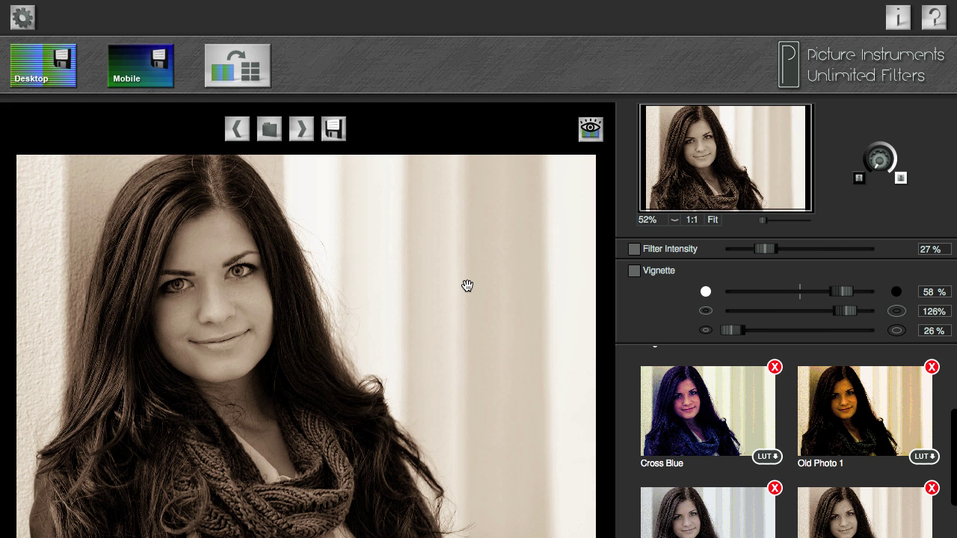
key("super+Tab")
key("super+Tab")
key("super+Tab")
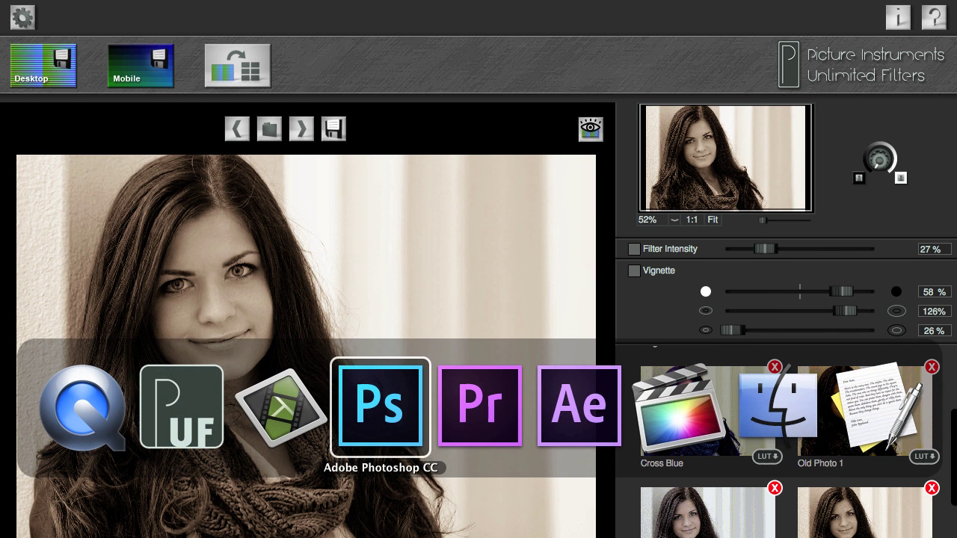
key("super+Tab")
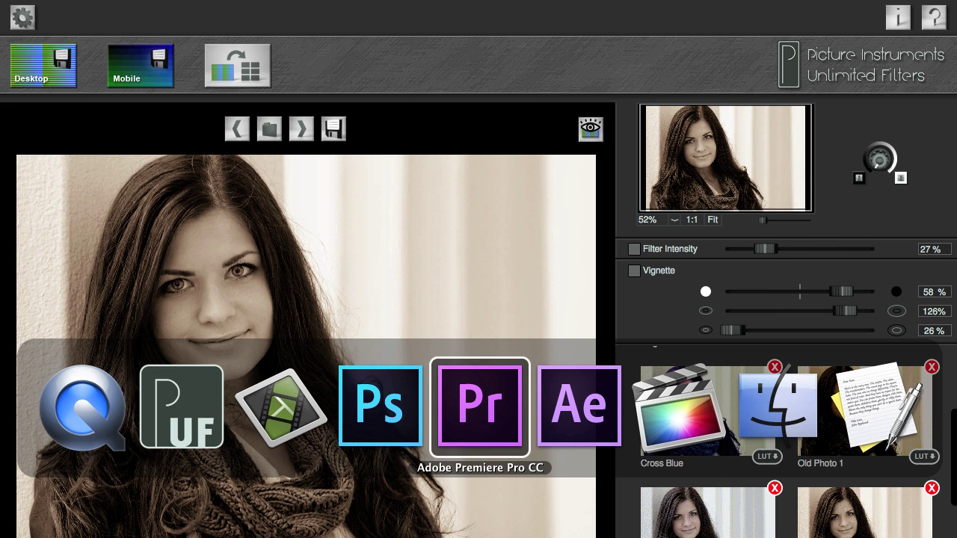
key("super+Tab")
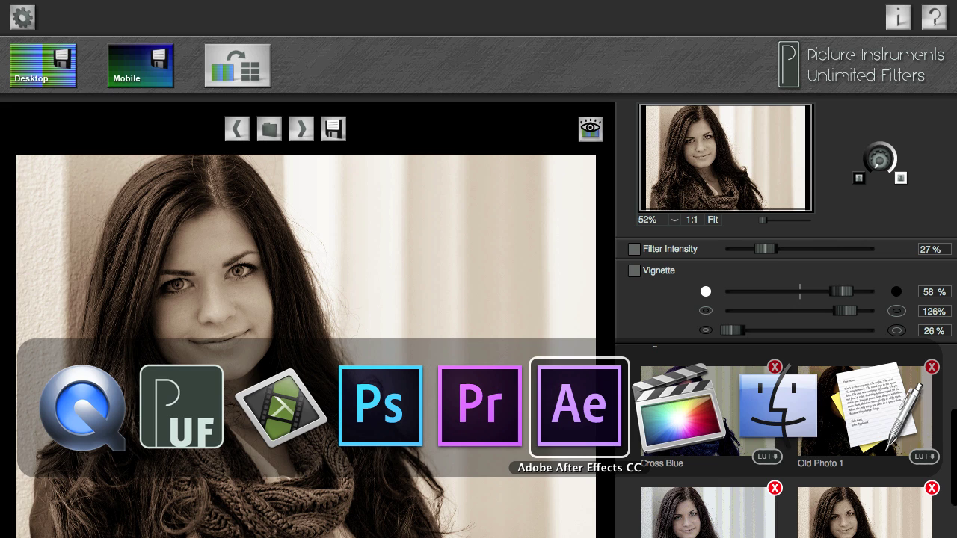
key("super+Tab")
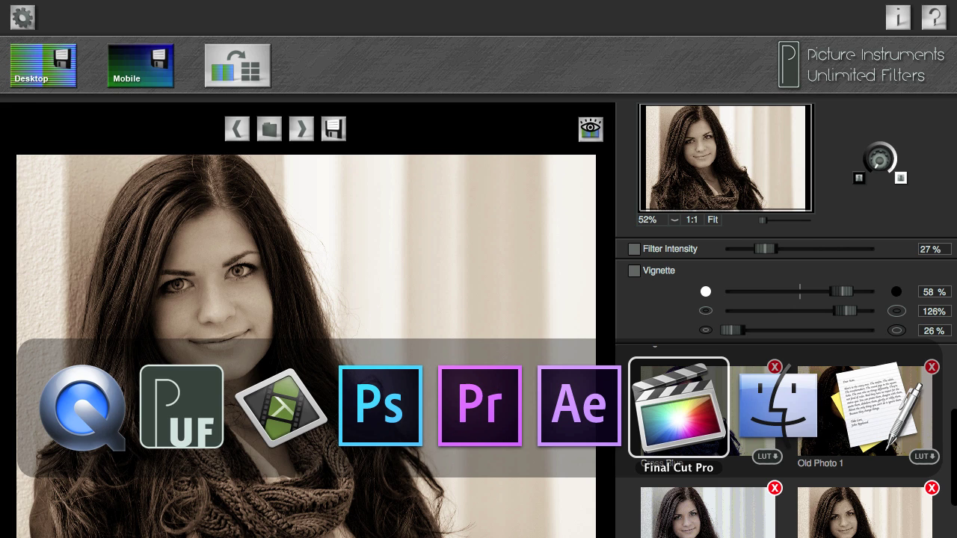
key("Escape")
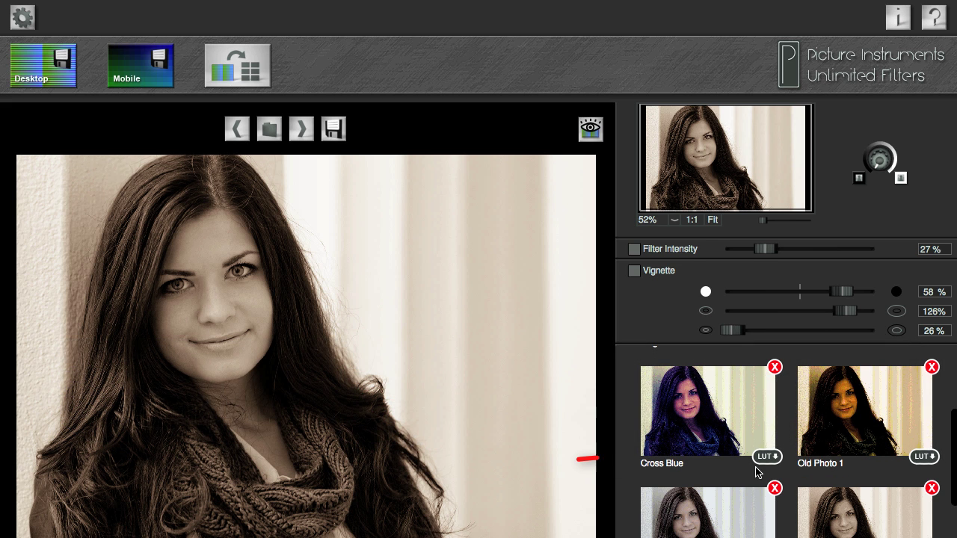
- Export the Cross Blue filter as a 3DL LUT named Your Filter.3dl
left_click(767, 456)
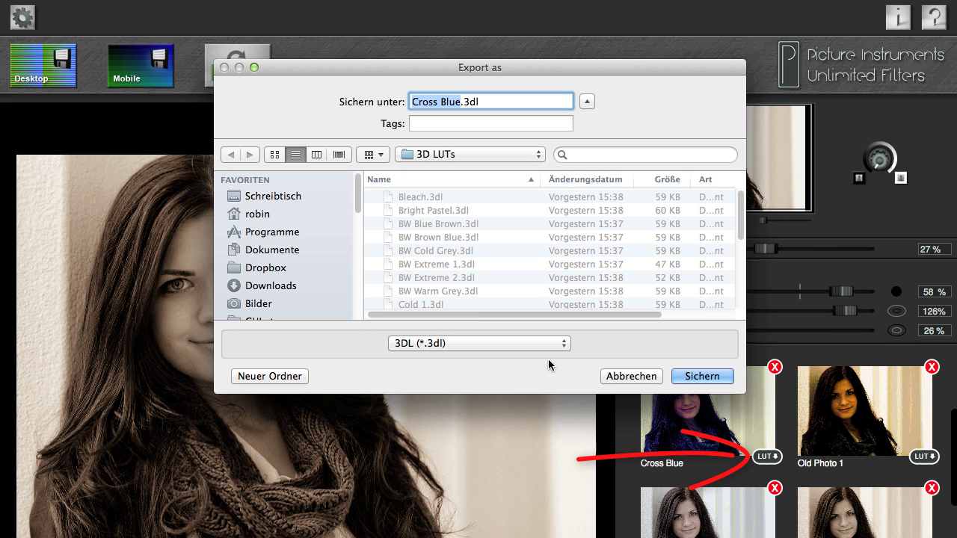
left_click(546, 344)
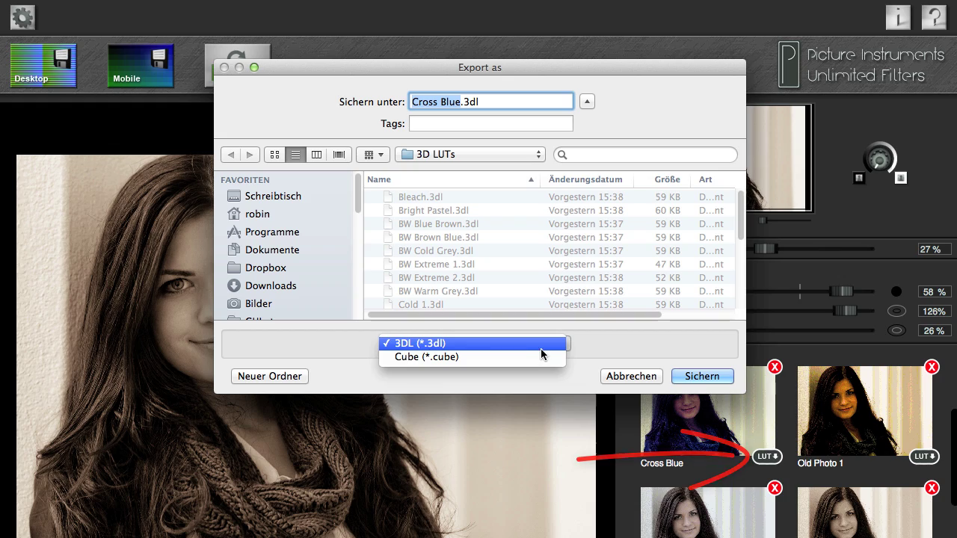
left_click(540, 344)
type("Your Filter")
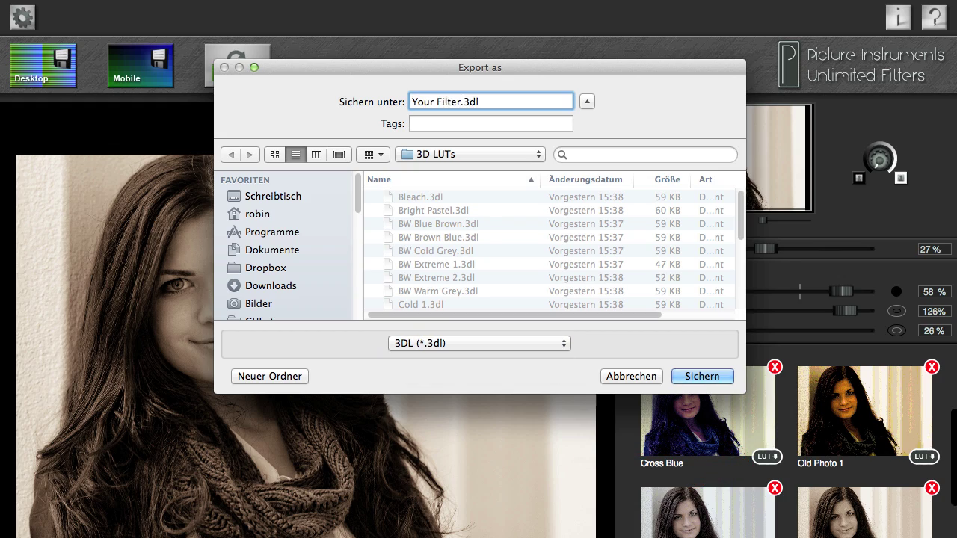
key("Return")
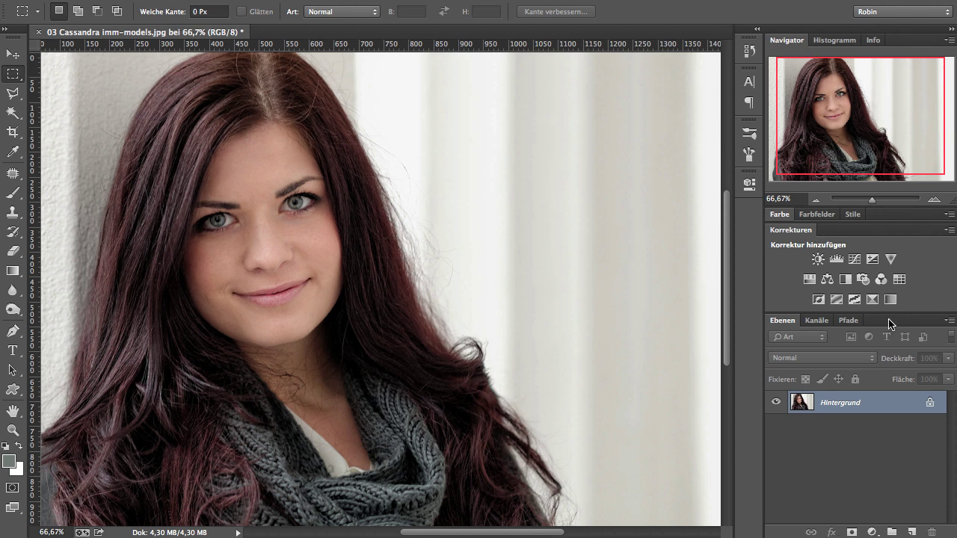
- Add a Color Lookup layer that loads Your Filter.3dl from the 3D LUTs folder
left_click(899, 279)
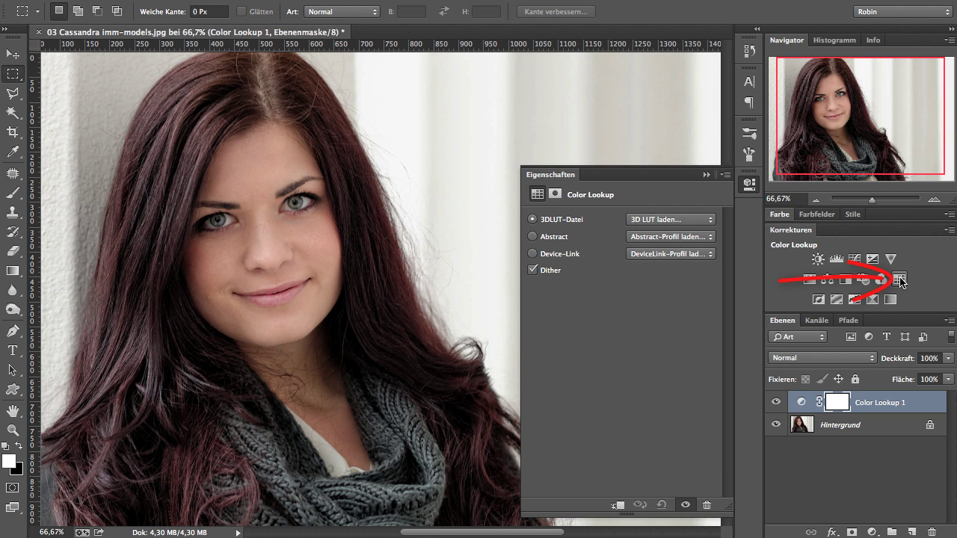
left_click(705, 221)
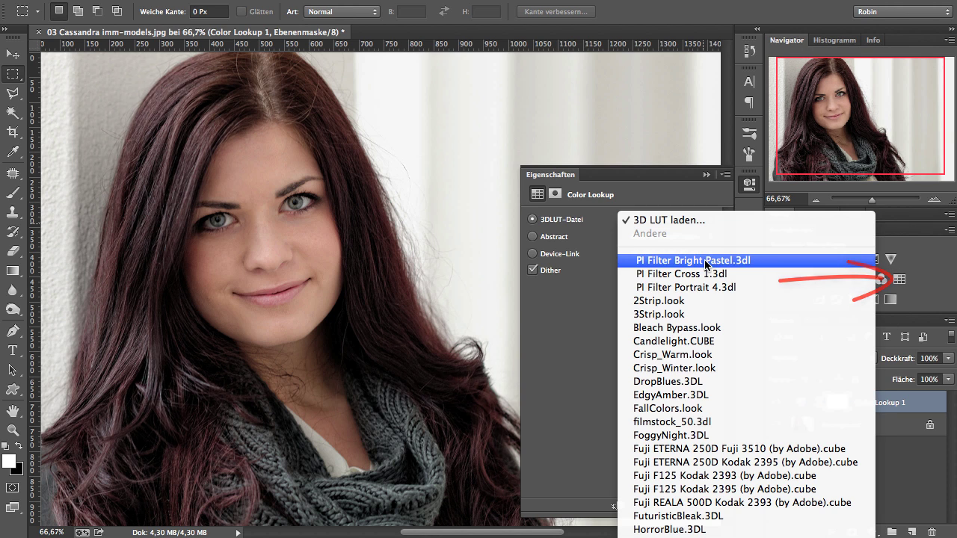
left_click(703, 220)
scroll(616, 235, "down", 3)
left_click(490, 370)
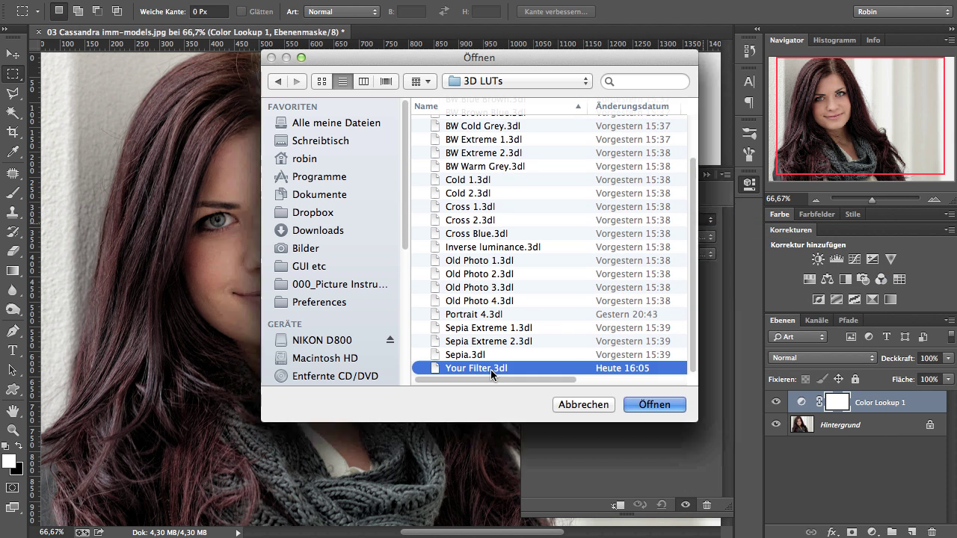
double_click(491, 369)
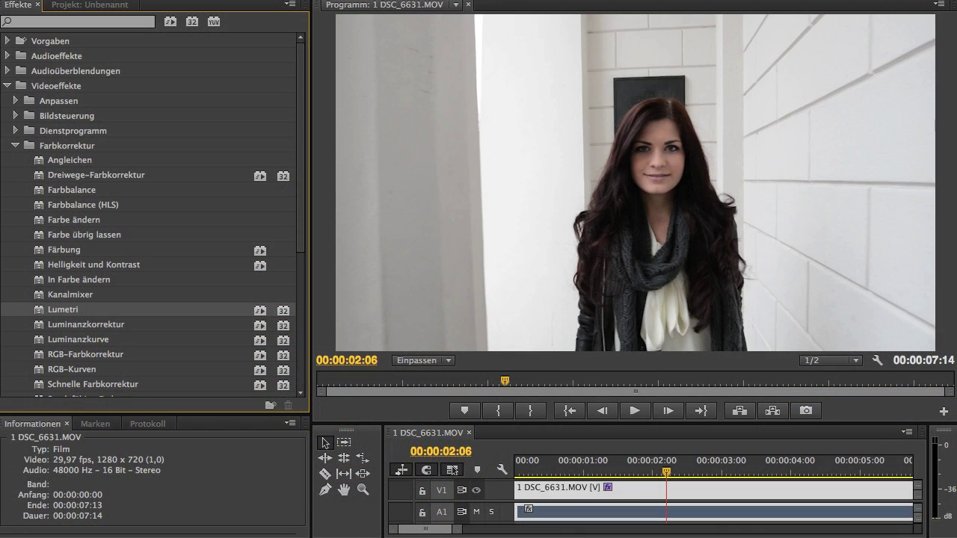
- Add Lumetri from Videoeffekte > Farbkorrektur to the V1 clip with Your Filter.3dl, then play it
left_click(45, 87)
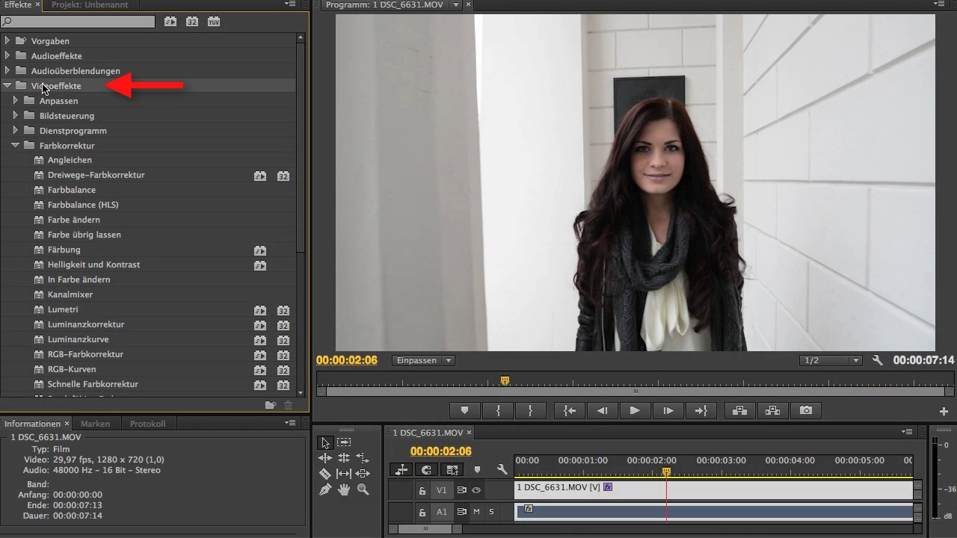
left_click(55, 145)
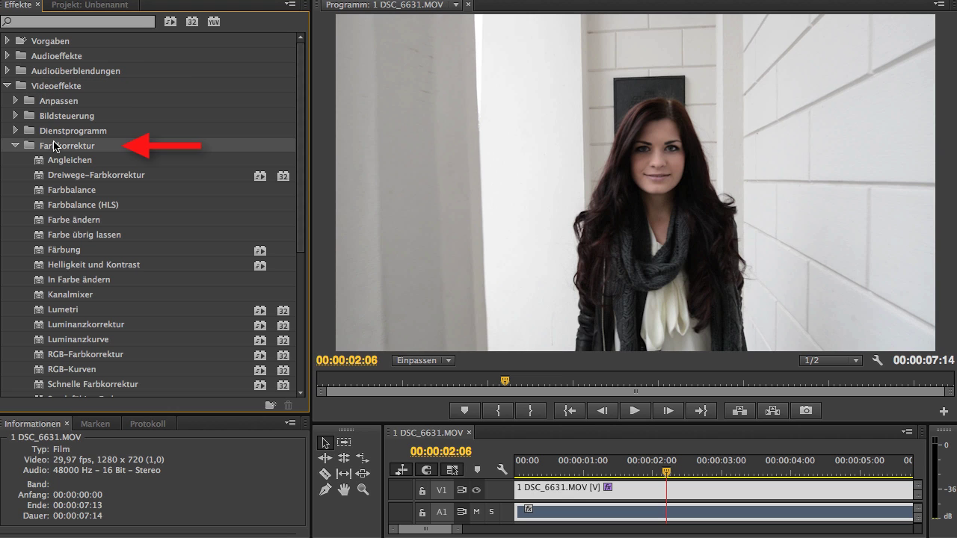
left_click(52, 310)
left_click_drag(321, 364, 568, 490)
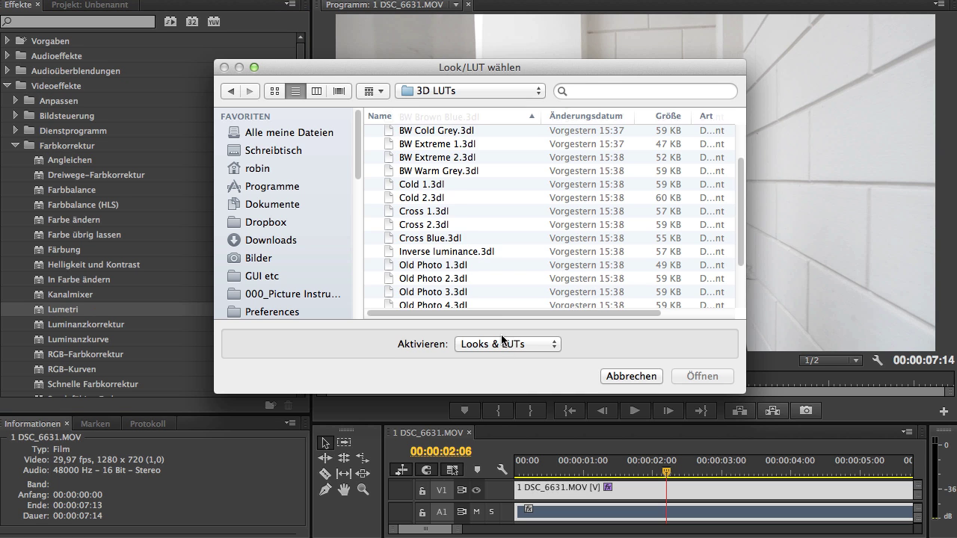
scroll(498, 290, "down", 5)
double_click(437, 302)
key("space")
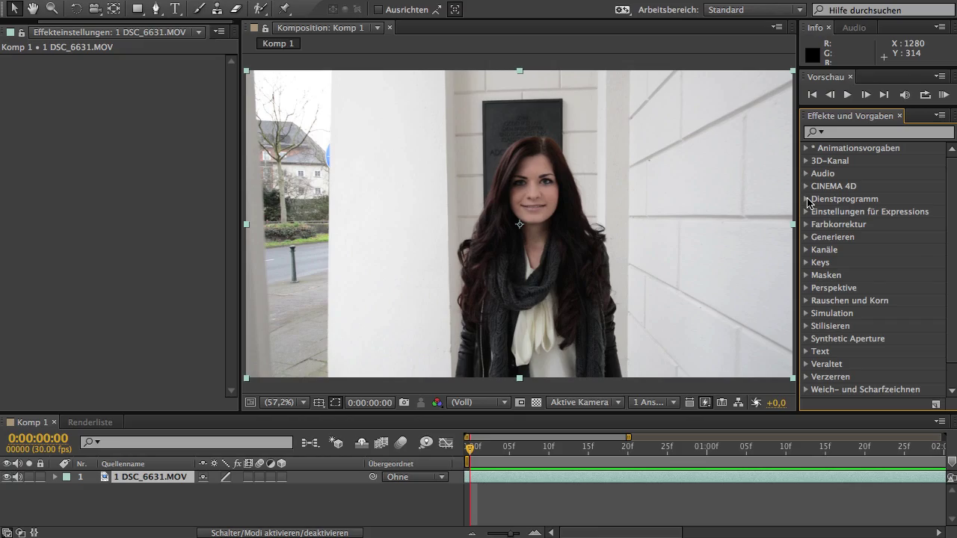
- Drag Farb-LUT anwenden from Dienstprogramm onto the DSC_6631 layer and load Your Filter.3dl
left_click(807, 200)
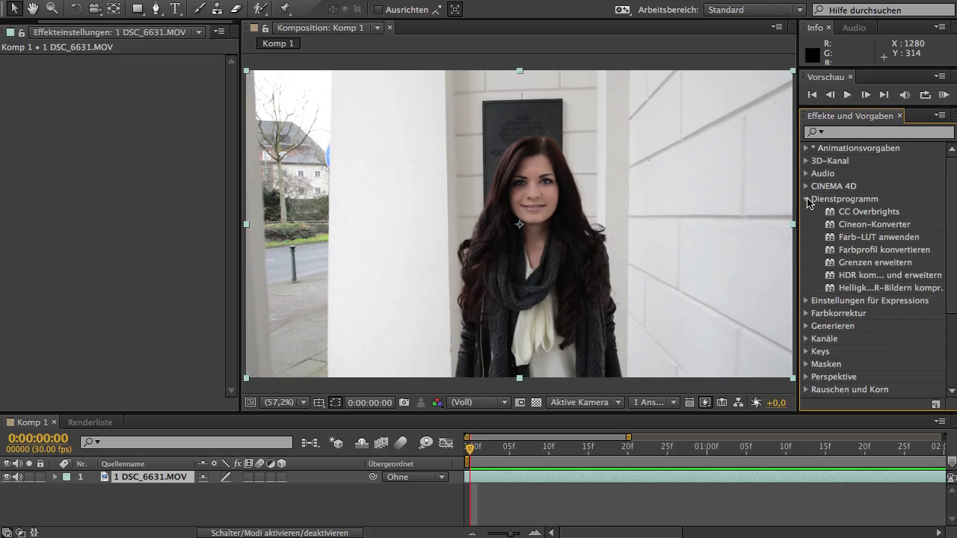
left_click(849, 238)
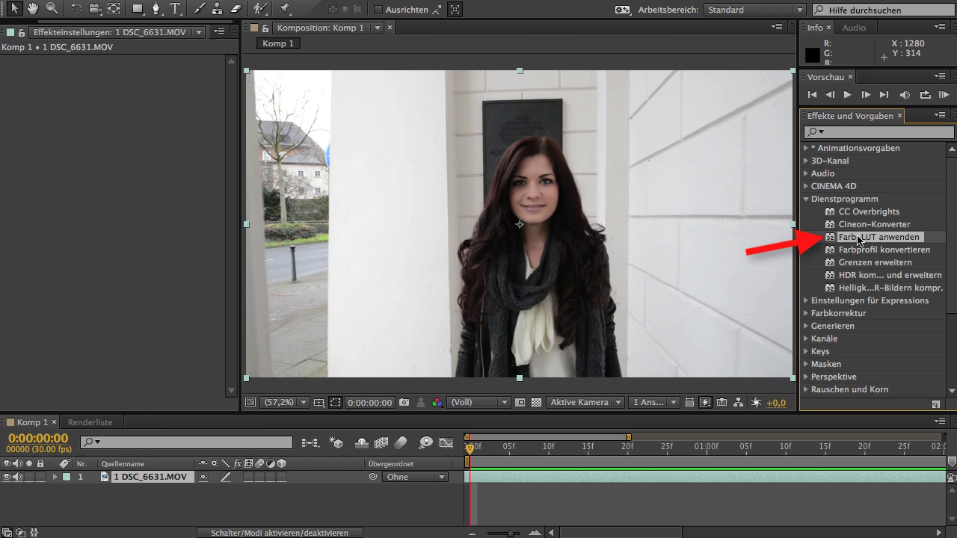
mouse_move(864, 239)
left_mouse_down()
mouse_move(800, 258)
mouse_move(636, 435)
mouse_move(624, 473)
mouse_move(613, 476)
left_mouse_up()
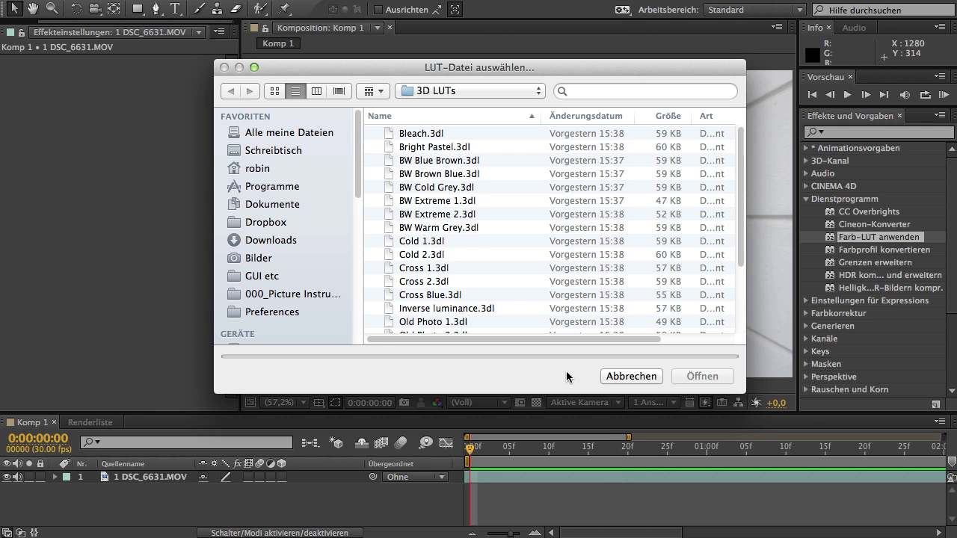
scroll(468, 293, "down", 5)
double_click(445, 326)
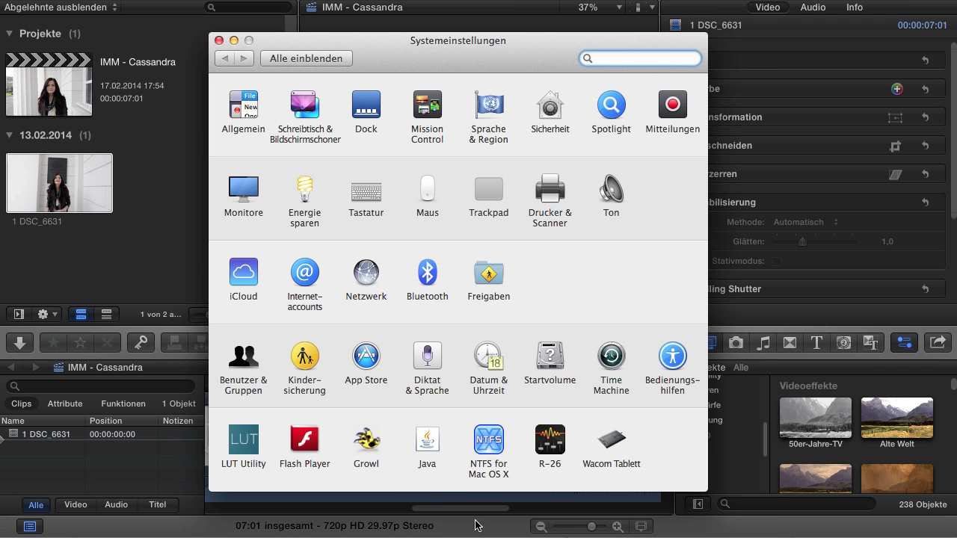
- Install Your_Filter.cube into the LUT Utility list in System Preferences
left_click(243, 442)
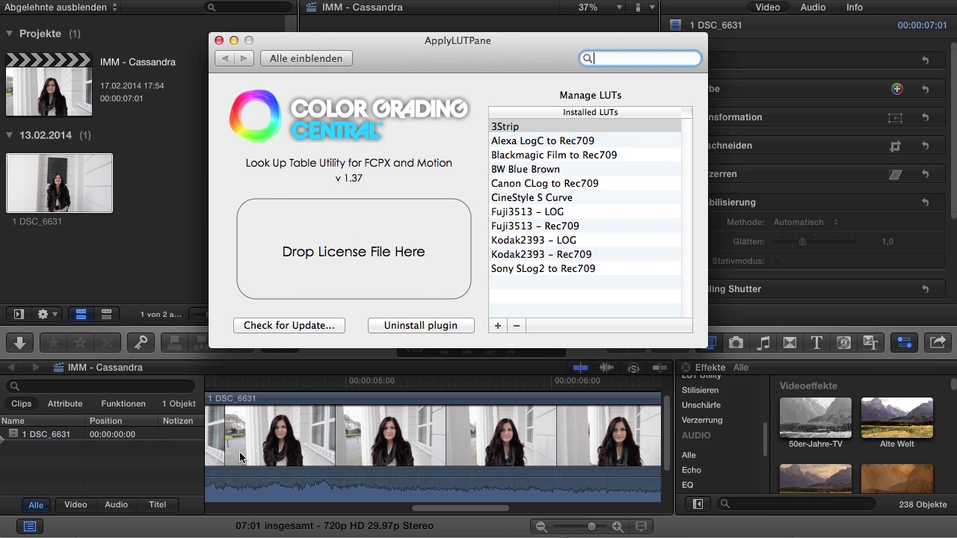
left_click(498, 325)
scroll(502, 313, "down", 2)
left_click(481, 325)
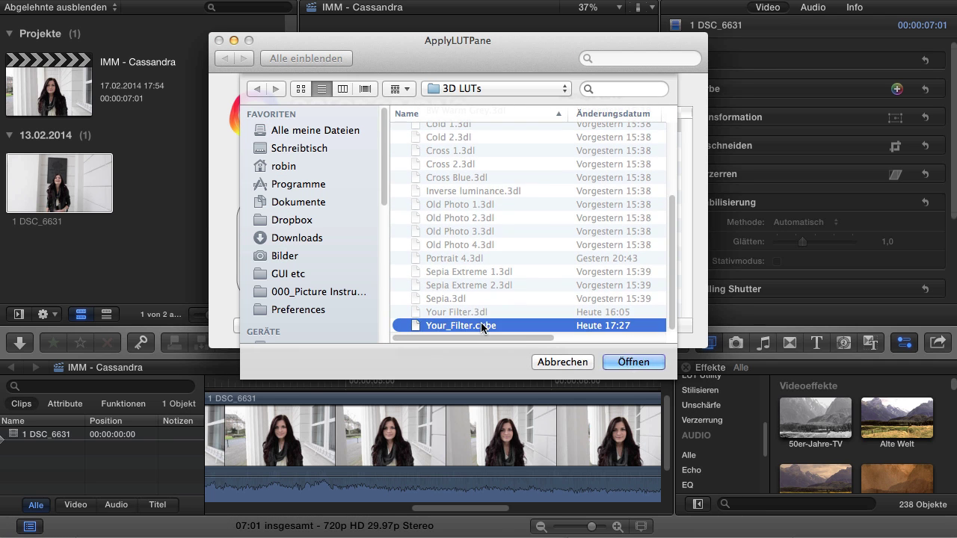
double_click(481, 324)
left_click(219, 40)
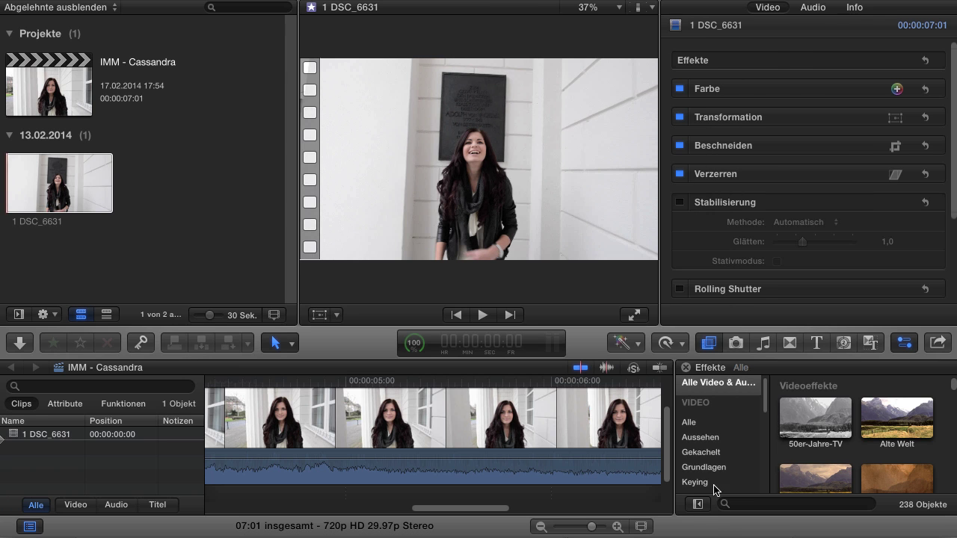
- Apply the Apply LUT effect to the DSC_6631 clip with Your_Filter as 3D LUT, then play it
scroll(709, 449, "down", 3)
left_click(707, 445)
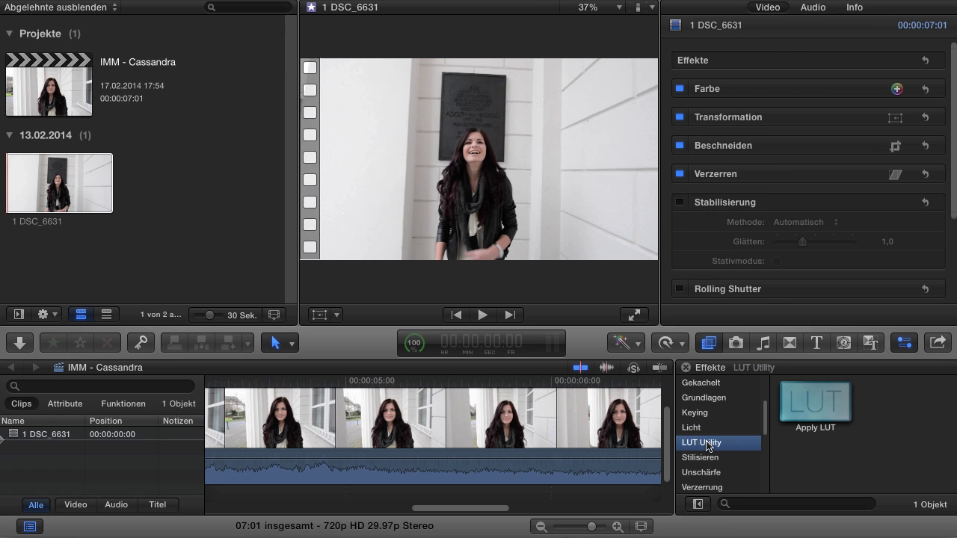
left_click_drag(787, 409, 596, 432)
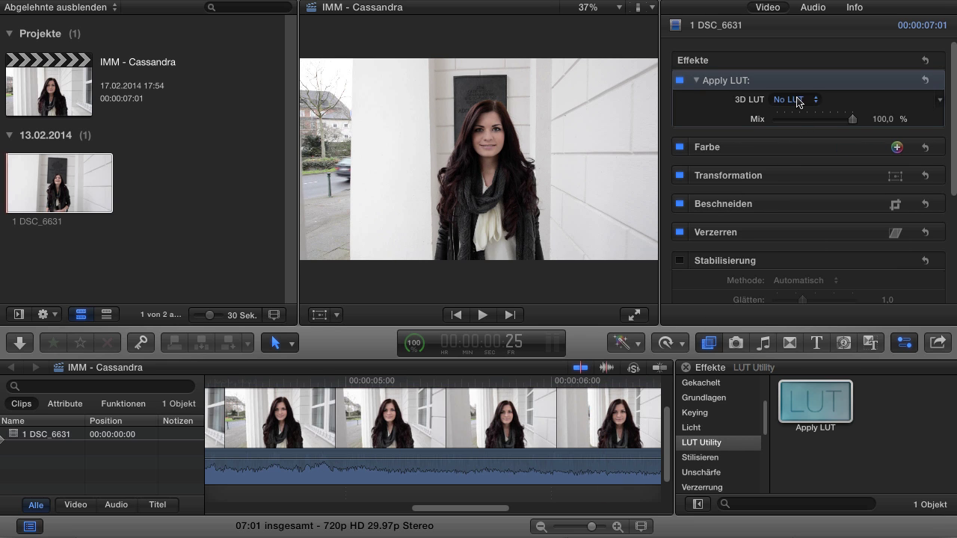
left_click(795, 99)
left_click(809, 256)
key("space")
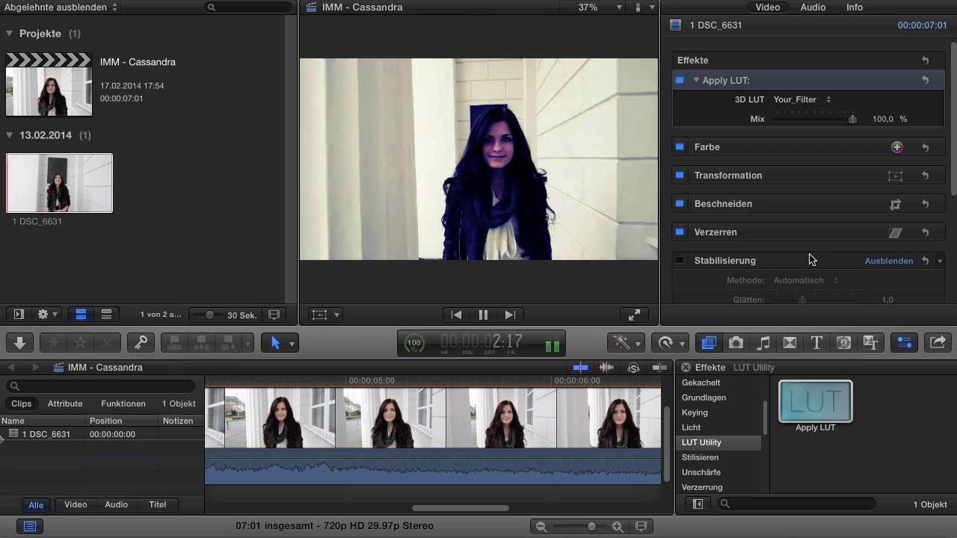